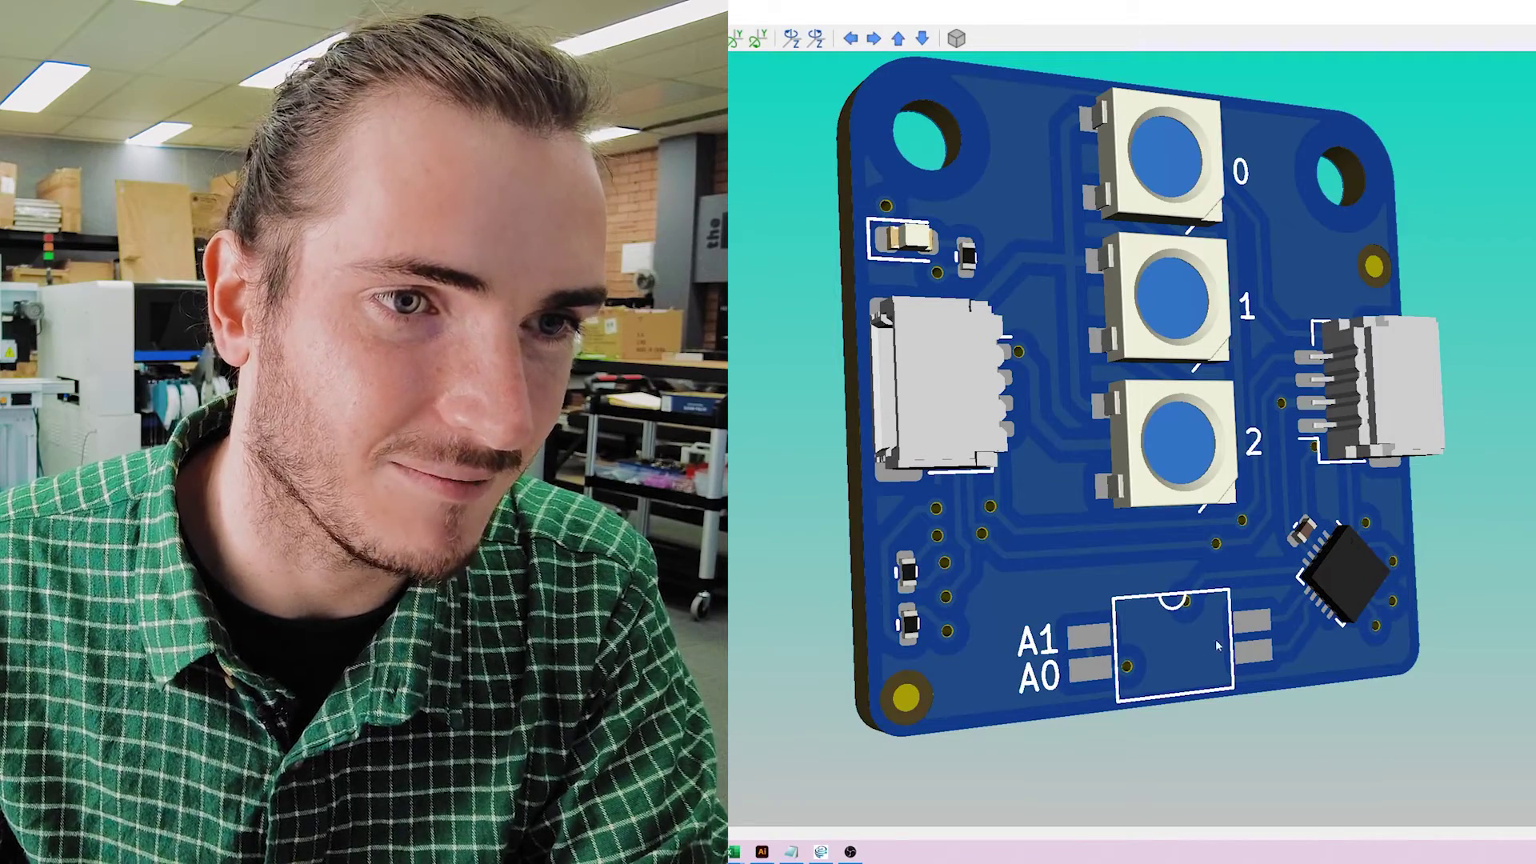
left_click_drag(1188, 568, 1250, 405)
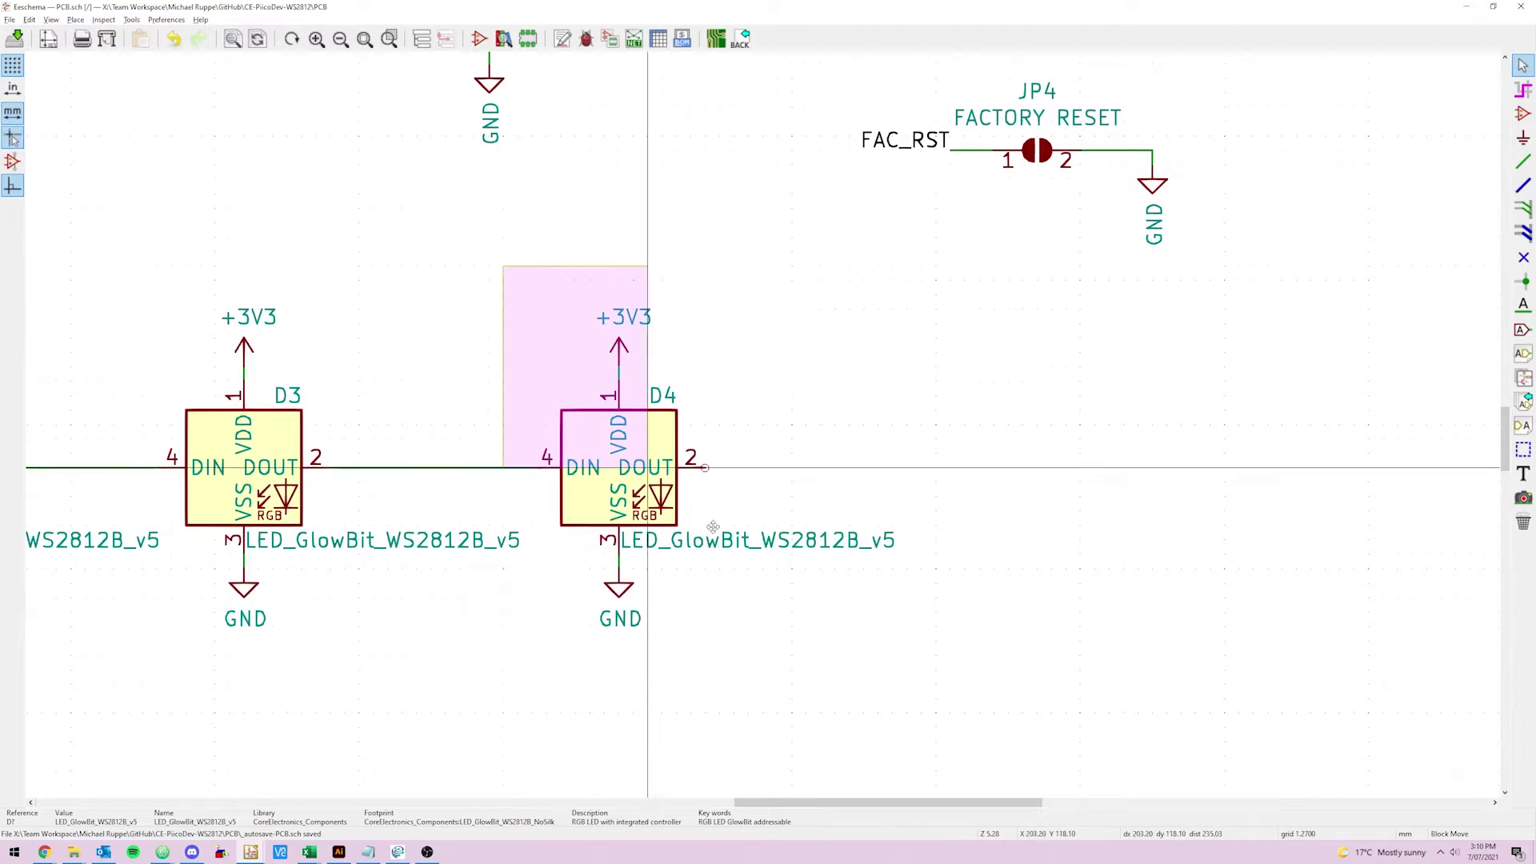
Duplicate LED D4 with its +3V3 and GND symbols at the end of the chain and annotate the copy, keeping existing annotations.
left_click_drag(648, 384, 816, 684)
key("ctrl+c")
key("ctrl+v")
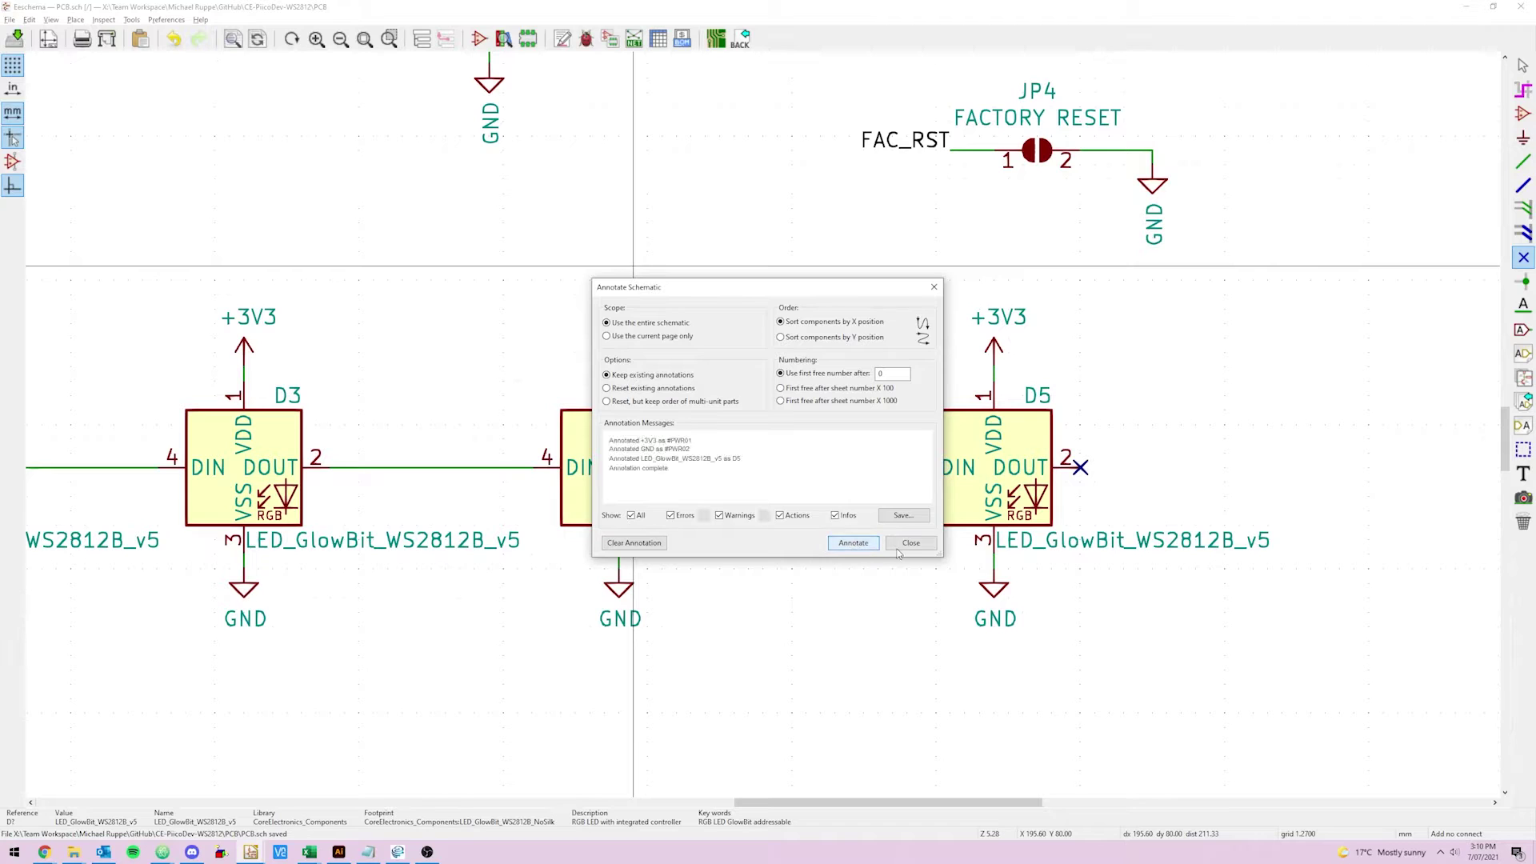
left_click(908, 543)
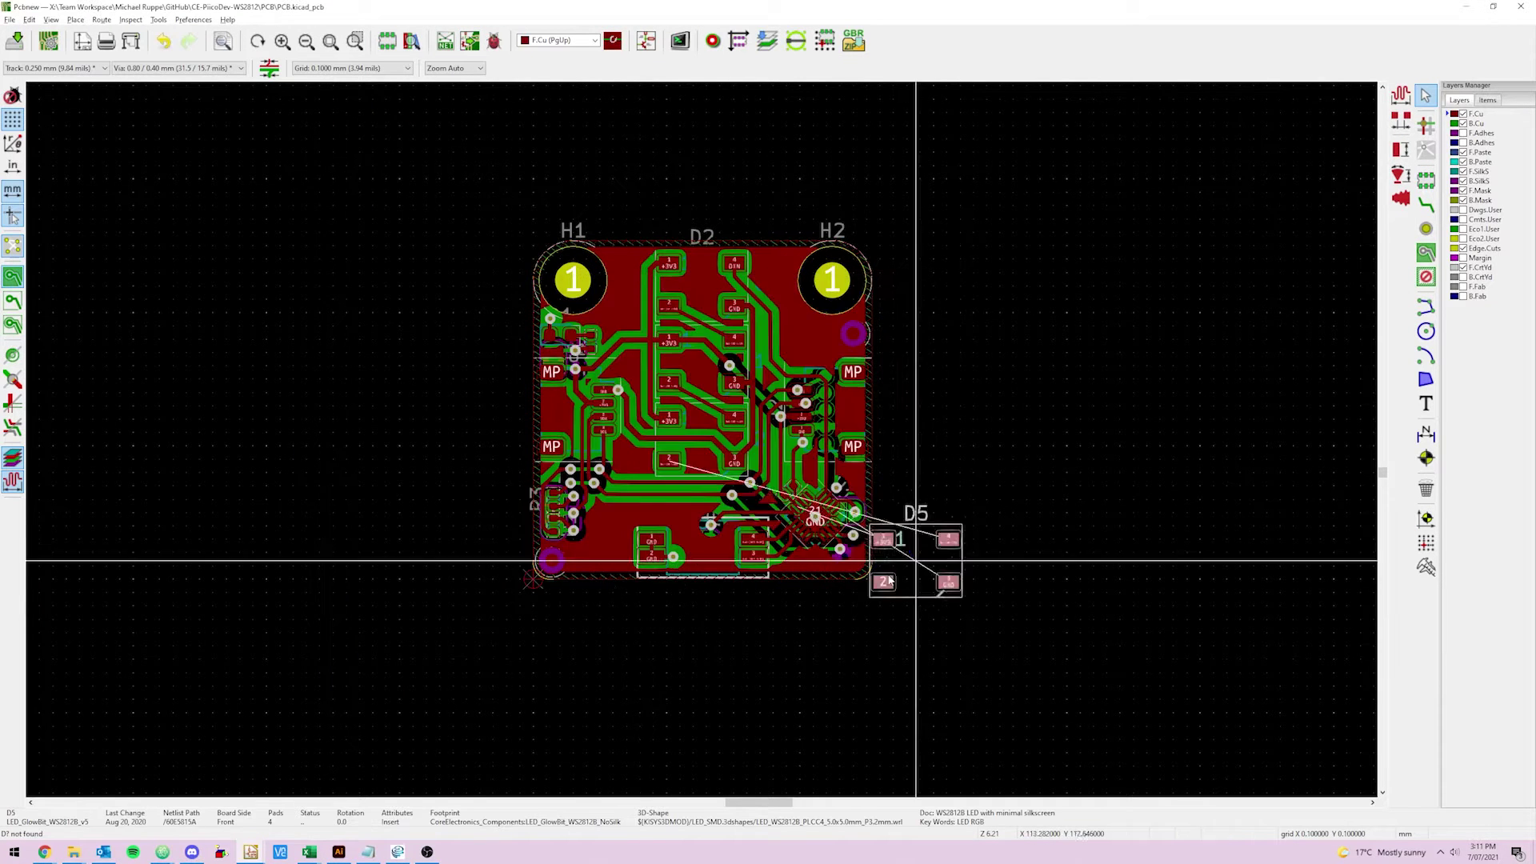
Place the new LED footprint D5 in line beneath D4, over the DIP switch area at the board's lower edge.
scroll(890, 581, "up", 3)
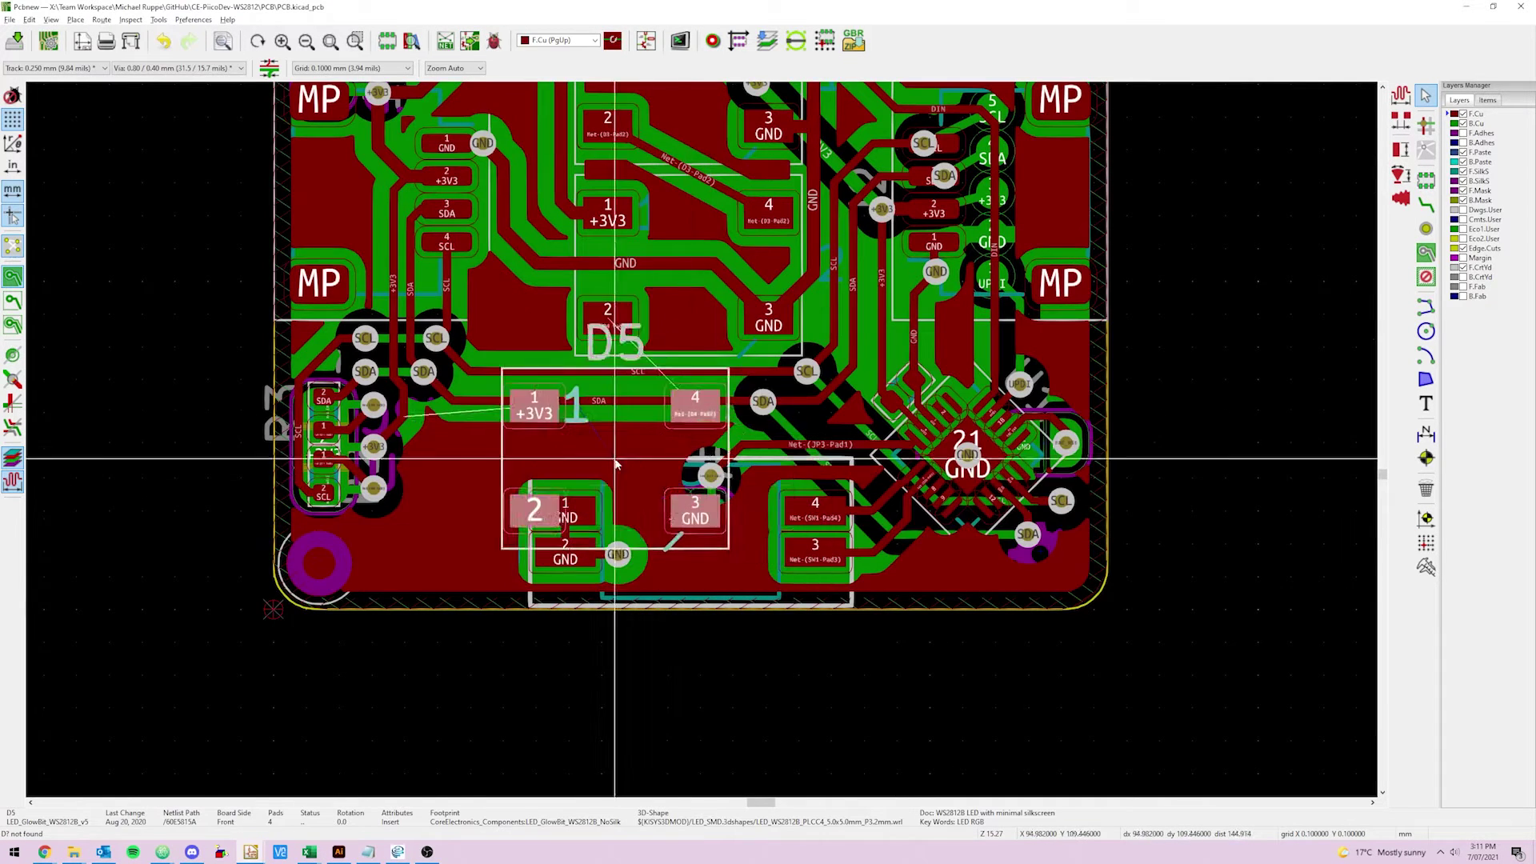
scroll(787, 520, "up", 2)
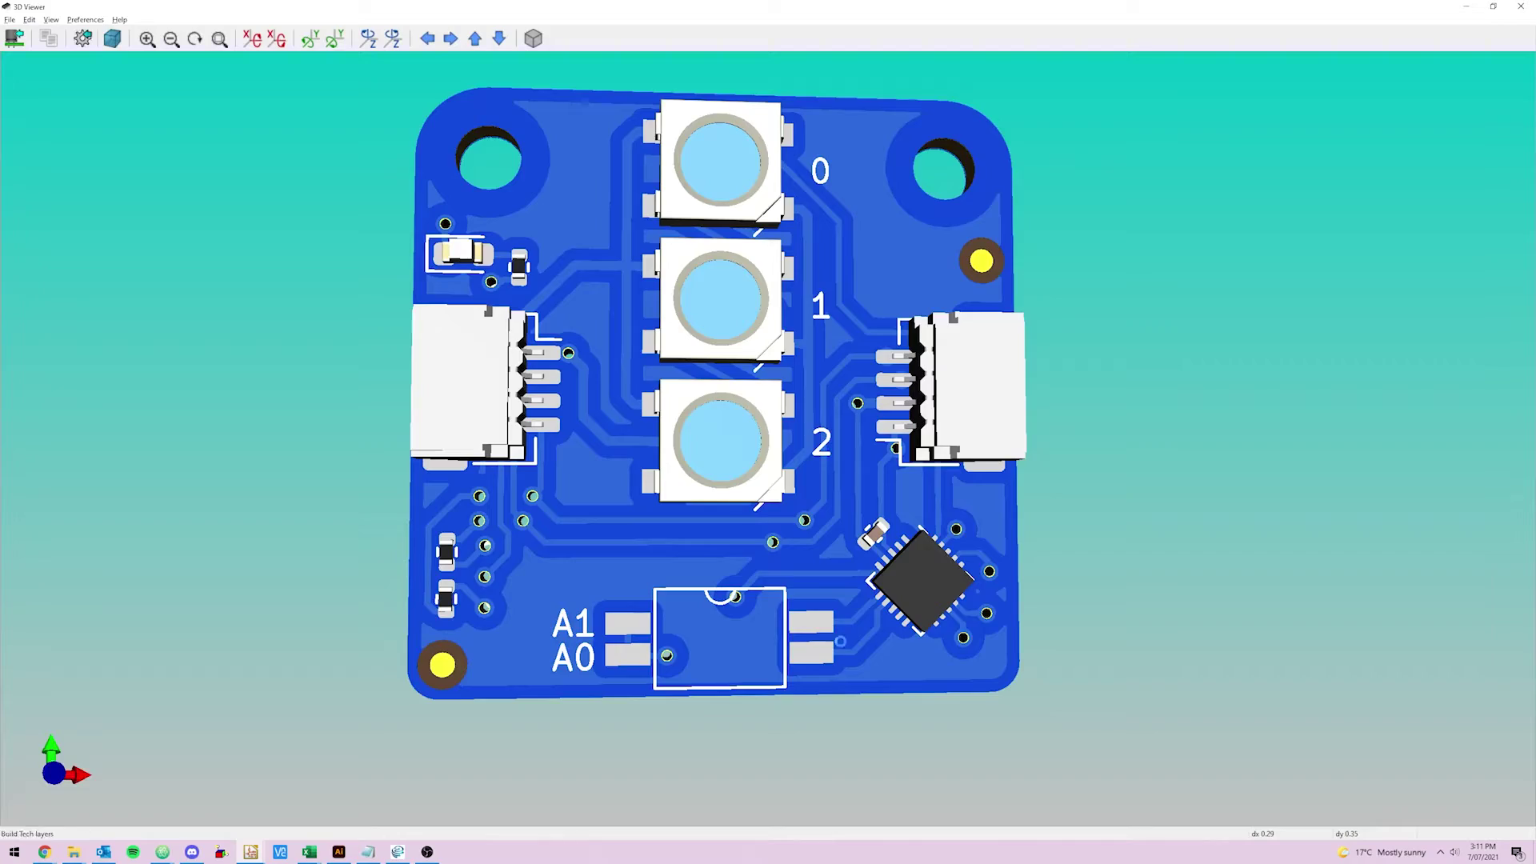
left_click_drag(846, 573, 903, 660)
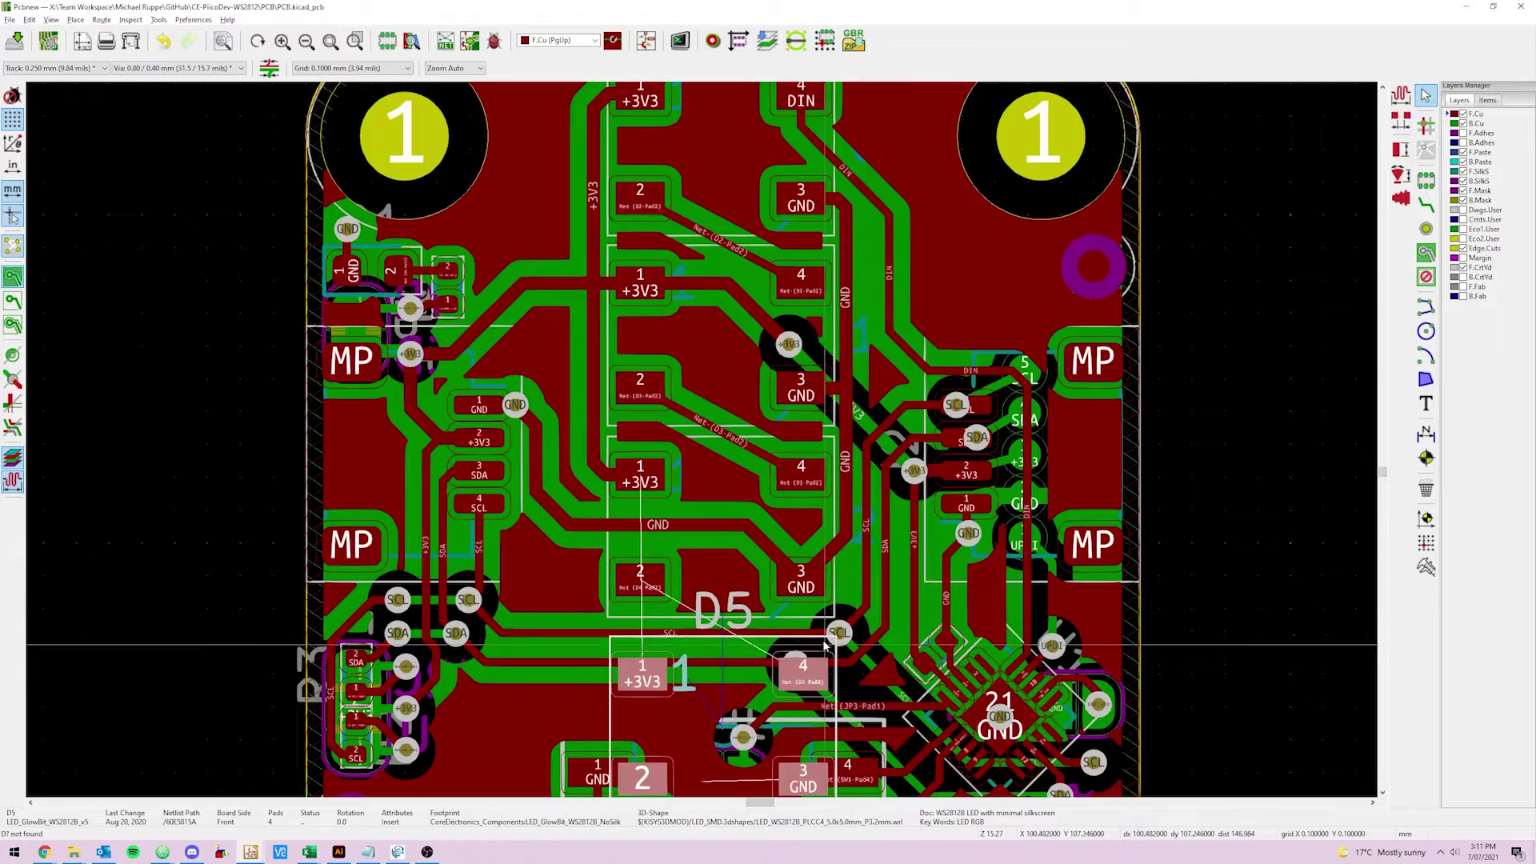
middle_click_drag(823, 640, 864, 392)
Hide the filled copper zones in the board layout, with the DIP switch SW1 selected.
key("ctrl+h")
left_click(887, 614)
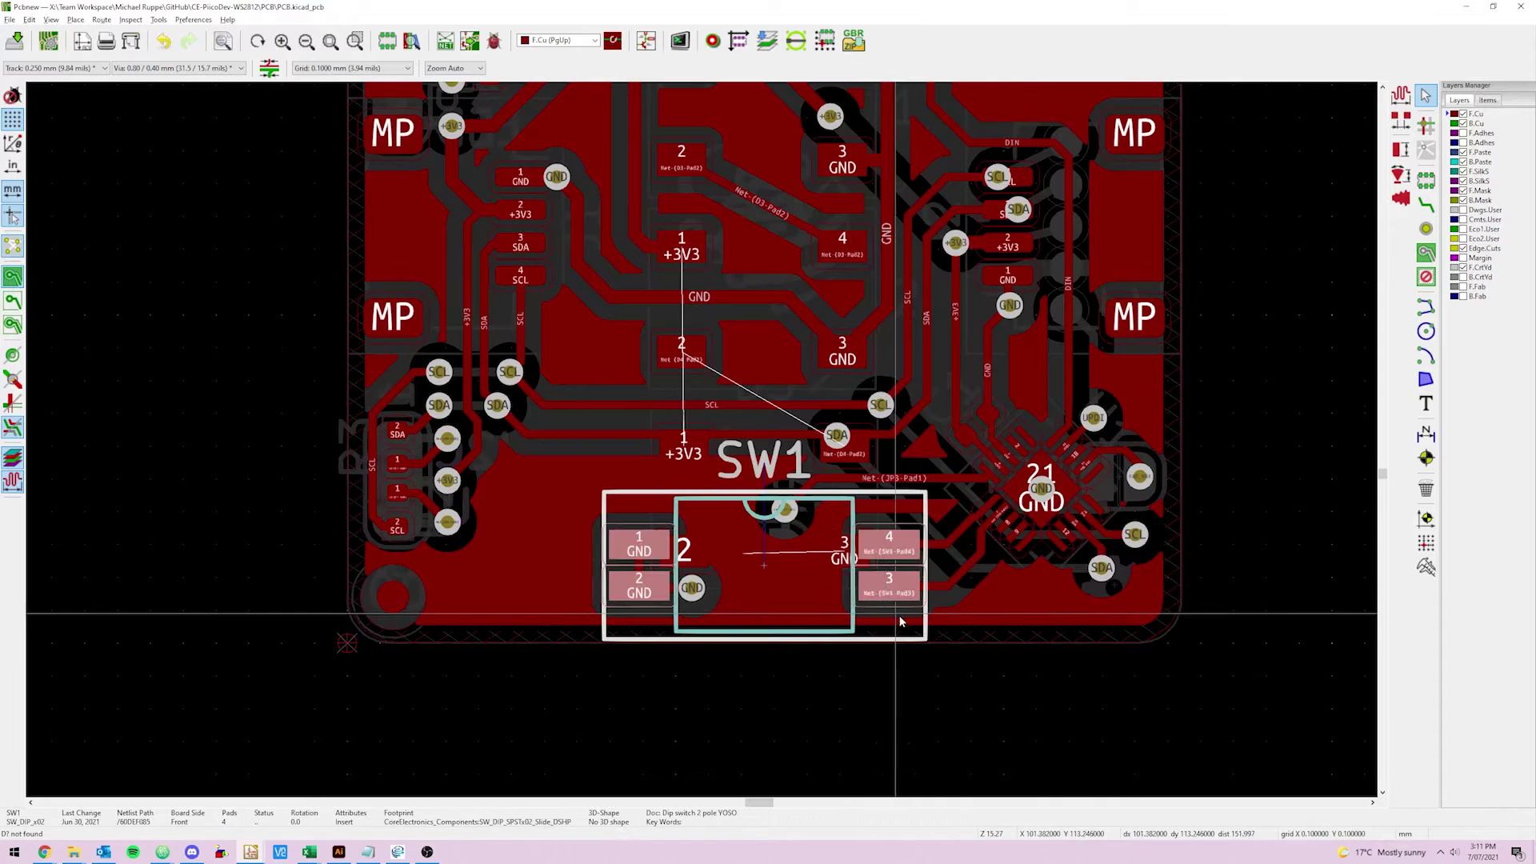
key("ctrl+h")
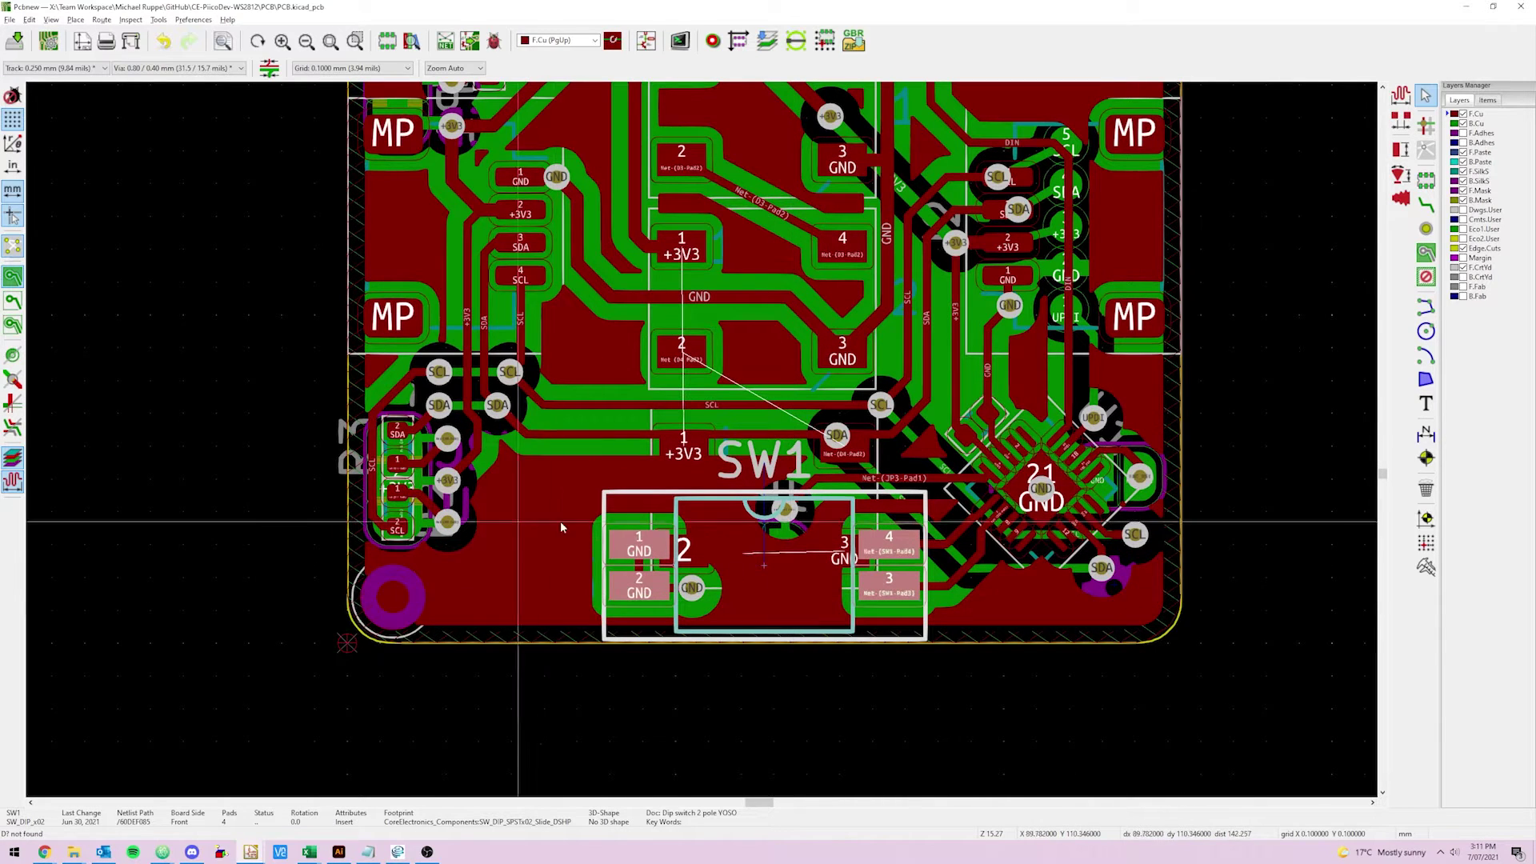
left_click(13, 302)
Move DIP switch SW1 to the area beside D5 beneath connector J1, rotated by 90 degrees.
key("m")
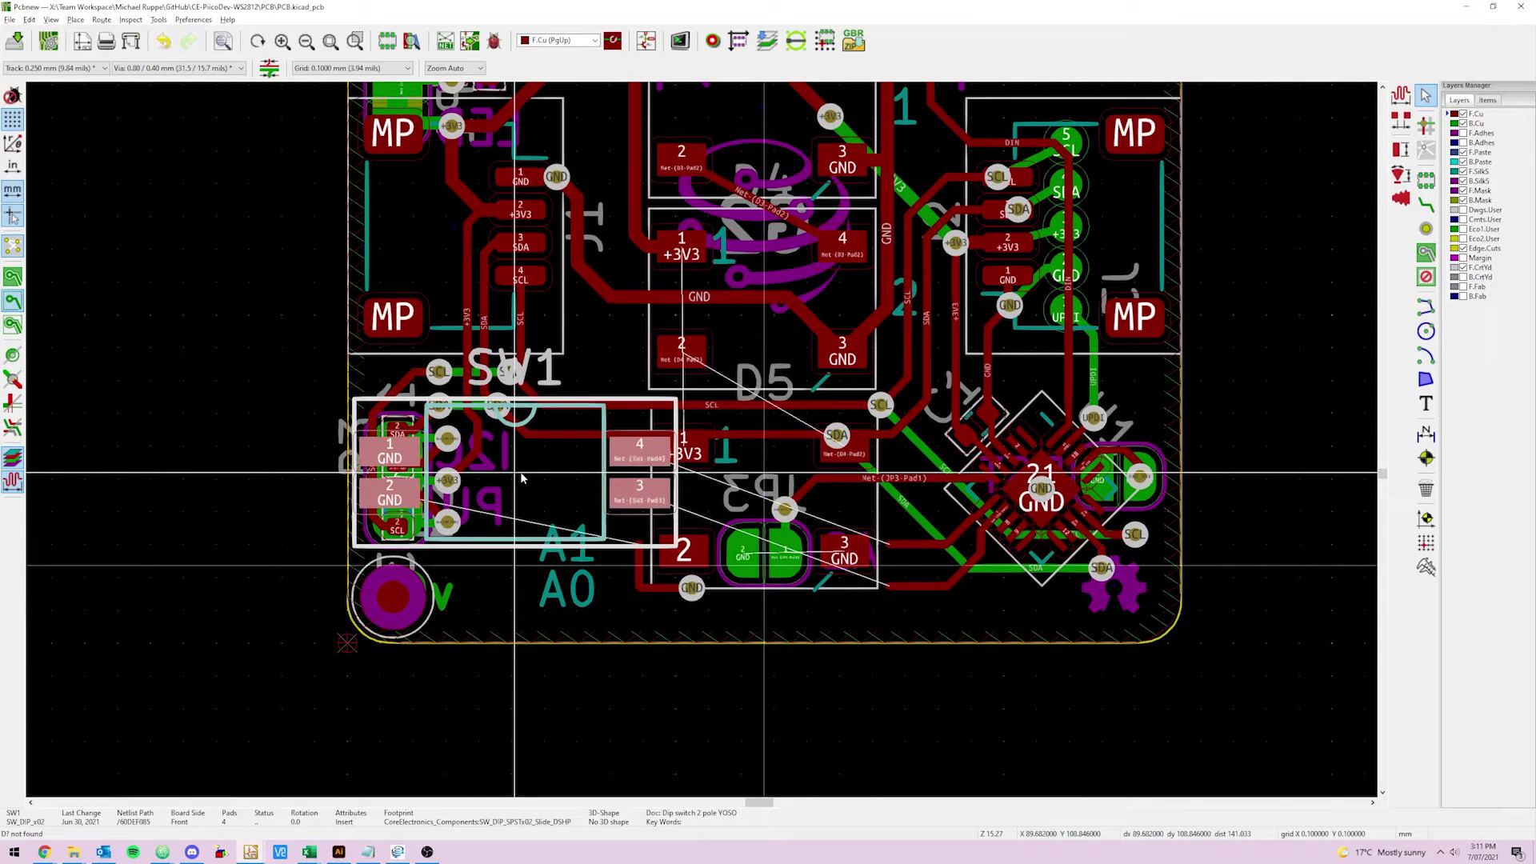
key("r")
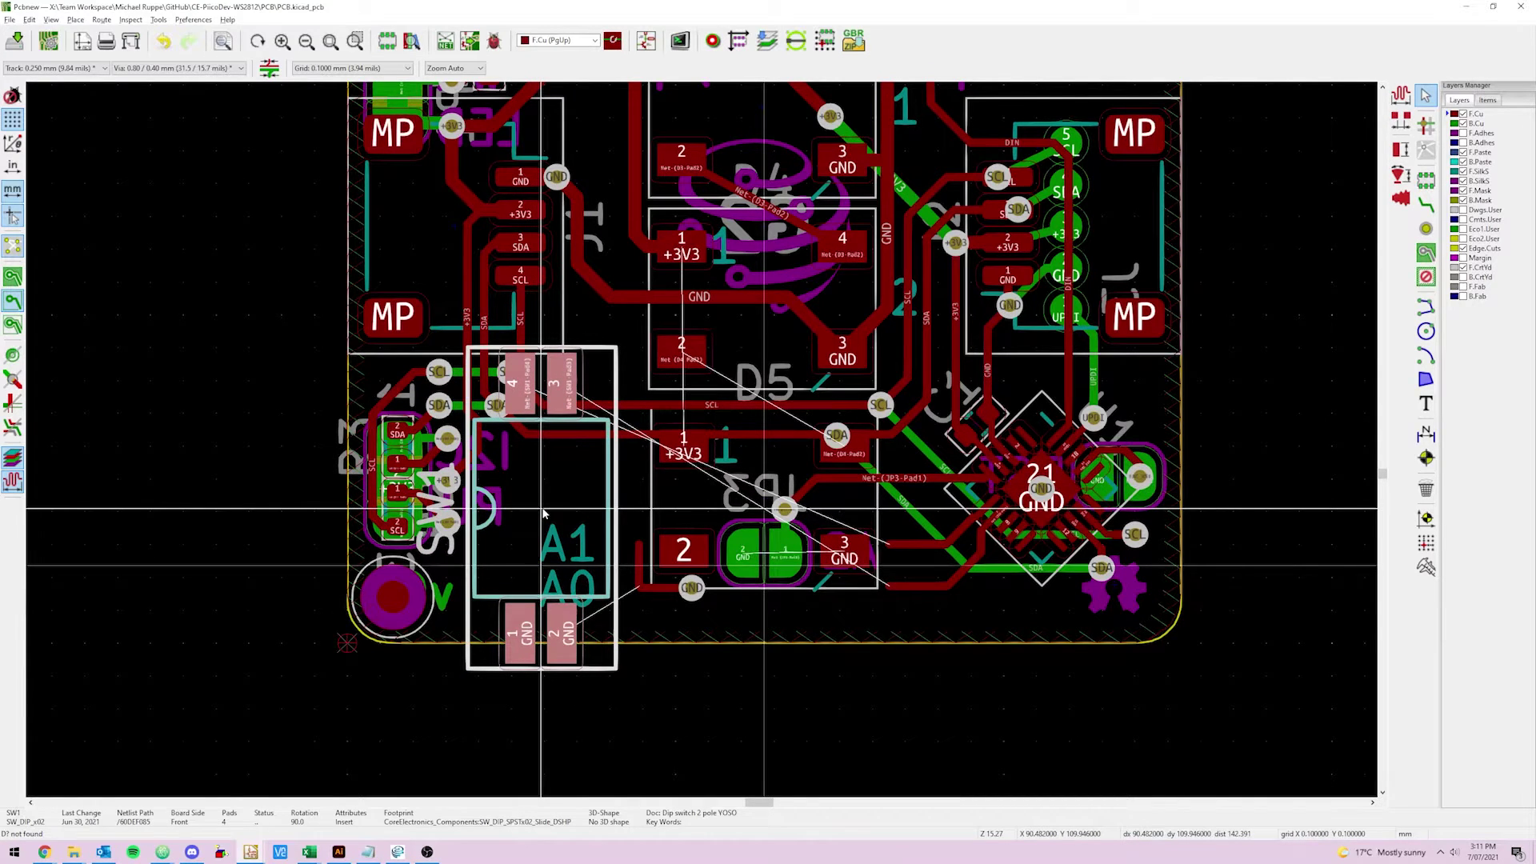
scroll(505, 483, "up", 4)
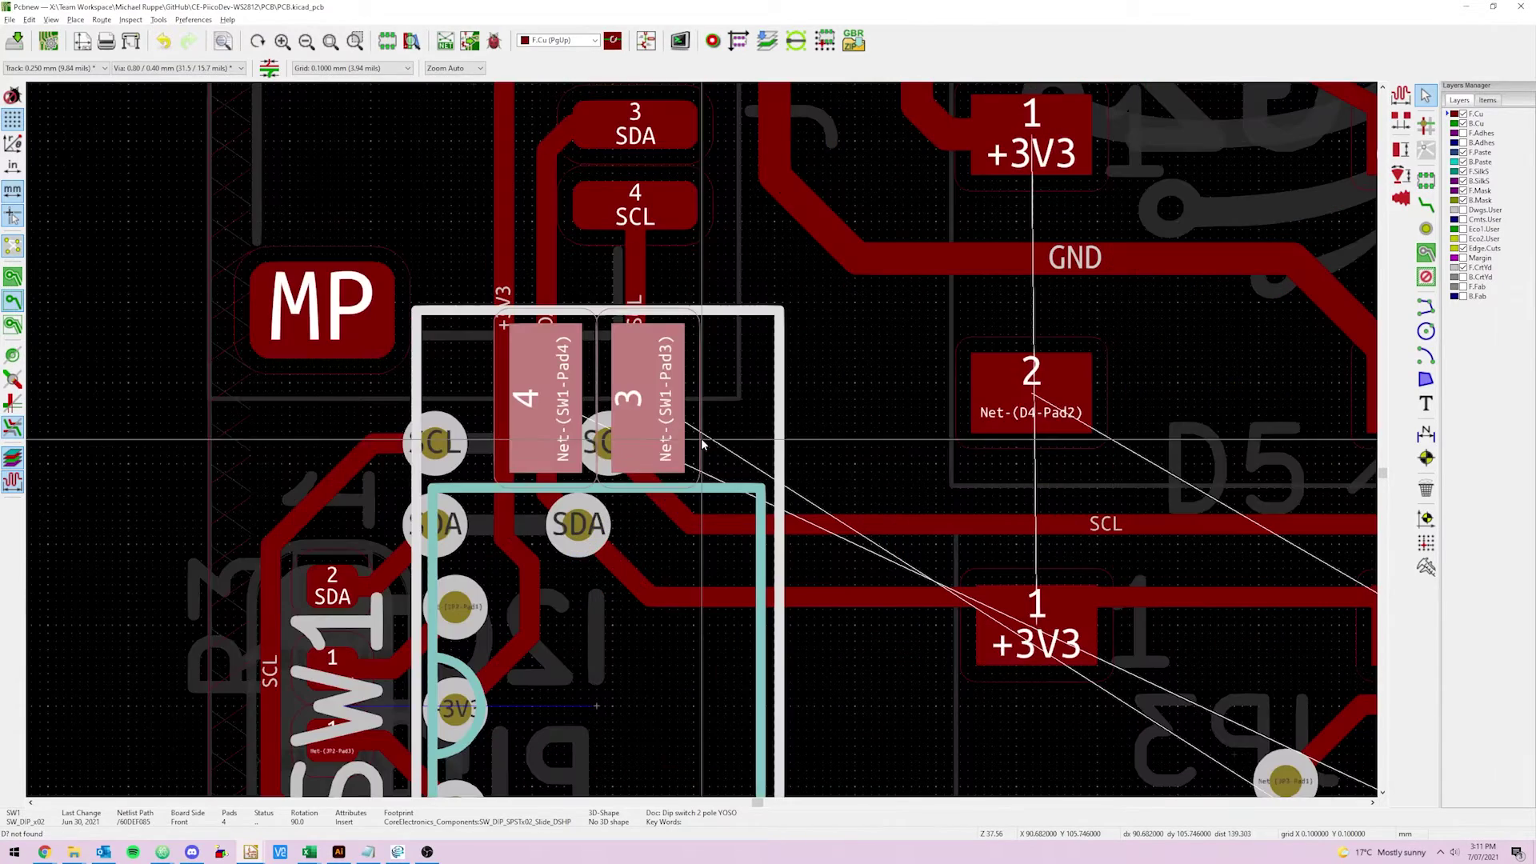
left_click(701, 445)
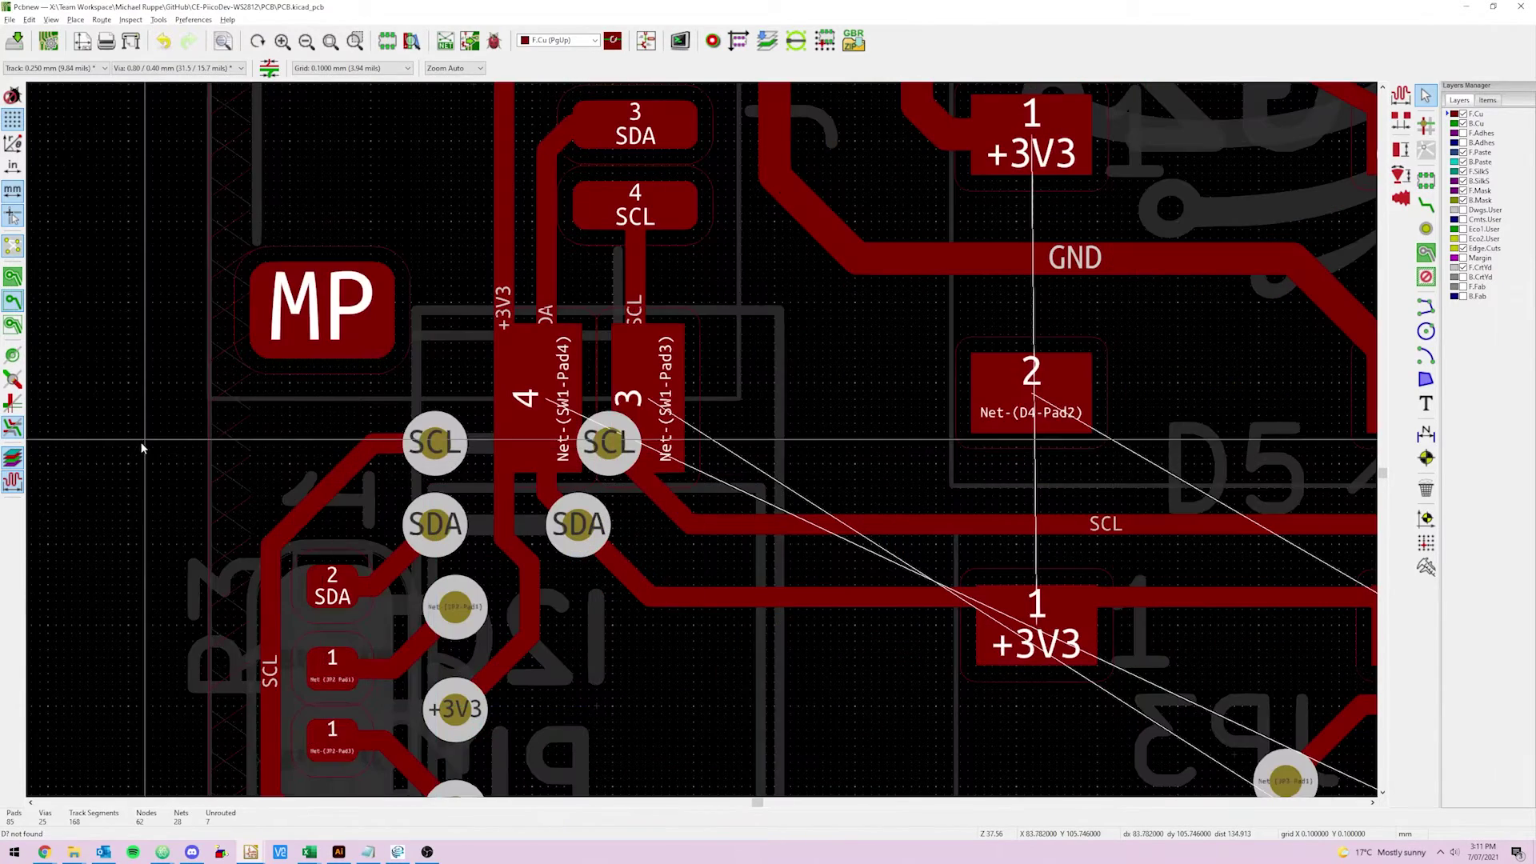
Restore normal layer contrast and select connector J1 above the switch SW1.
scroll(399, 351, "down", 1)
middle_click_drag(843, 397, 574, 496)
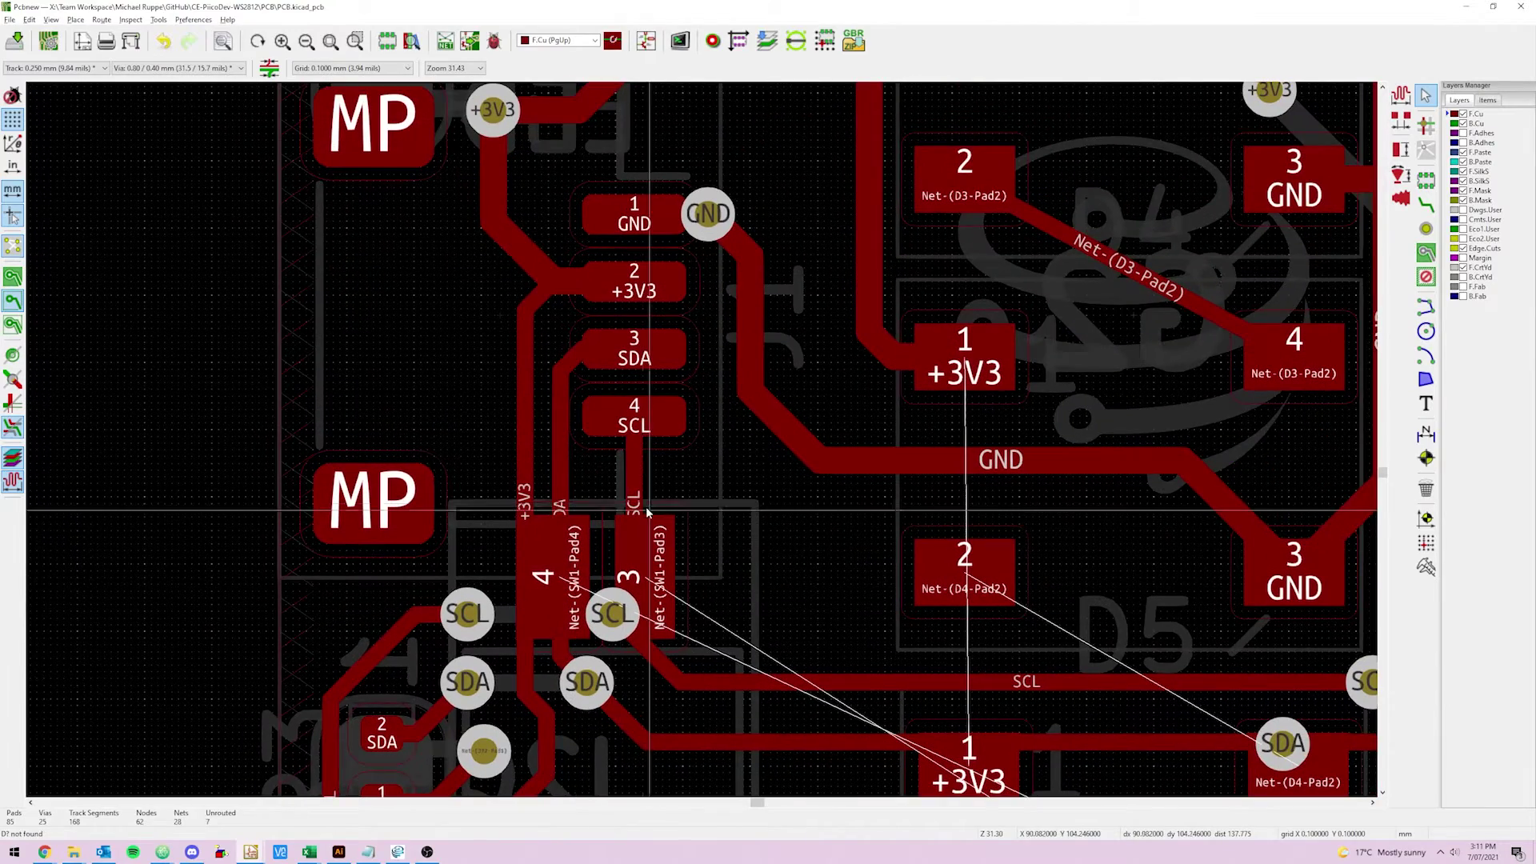
key("h")
left_click(345, 583)
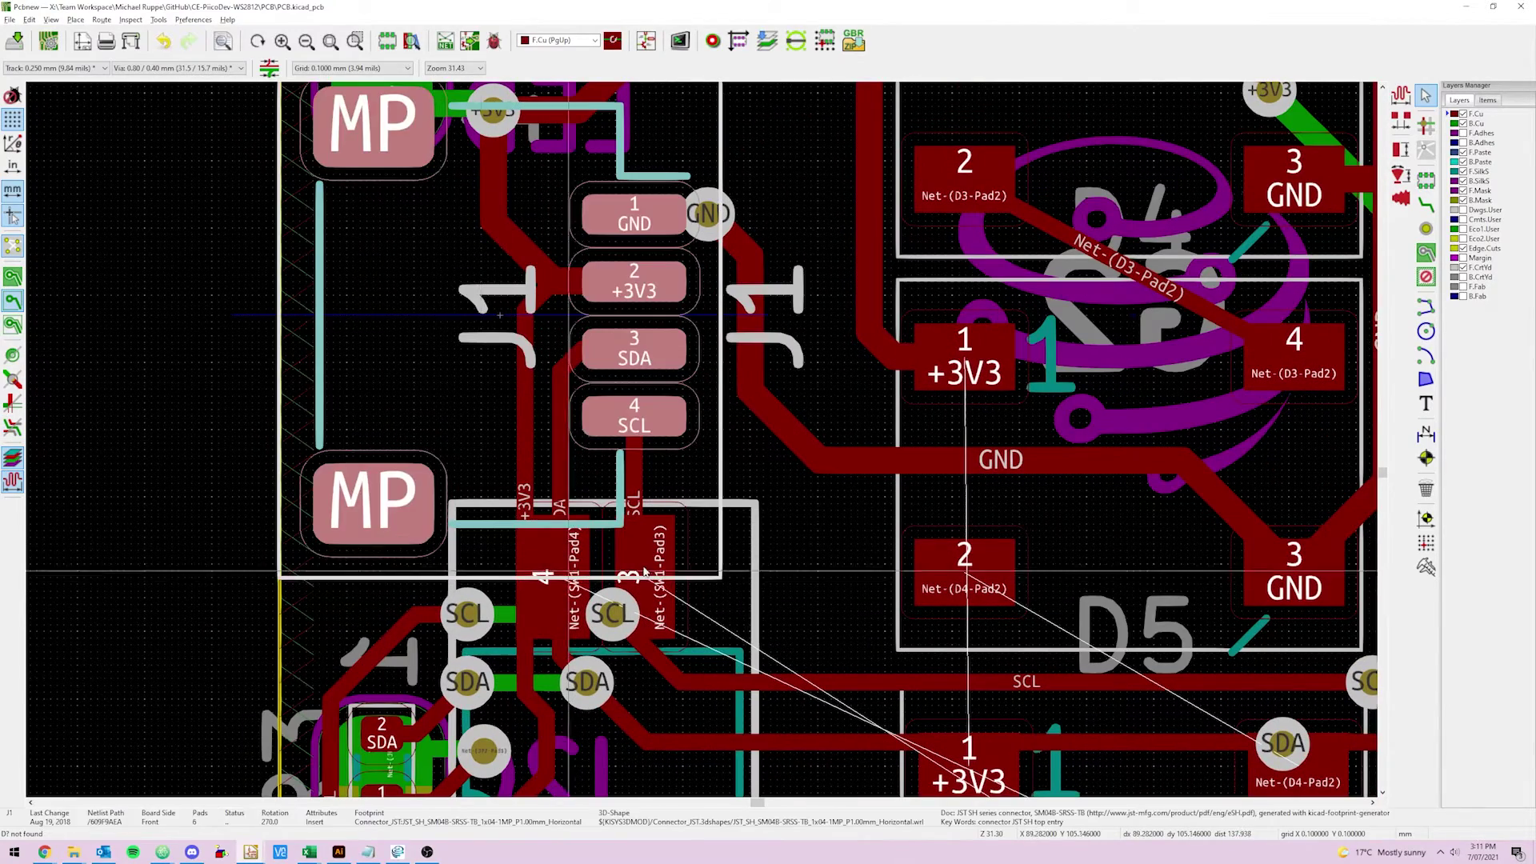
Inspect the clearance between the SW1 pads and connector J1 in the 3D view.
key("alt+3")
left_click_drag(841, 337, 504, 416)
middle_click_drag(496, 461, 627, 410)
scroll(644, 464, "up", 3)
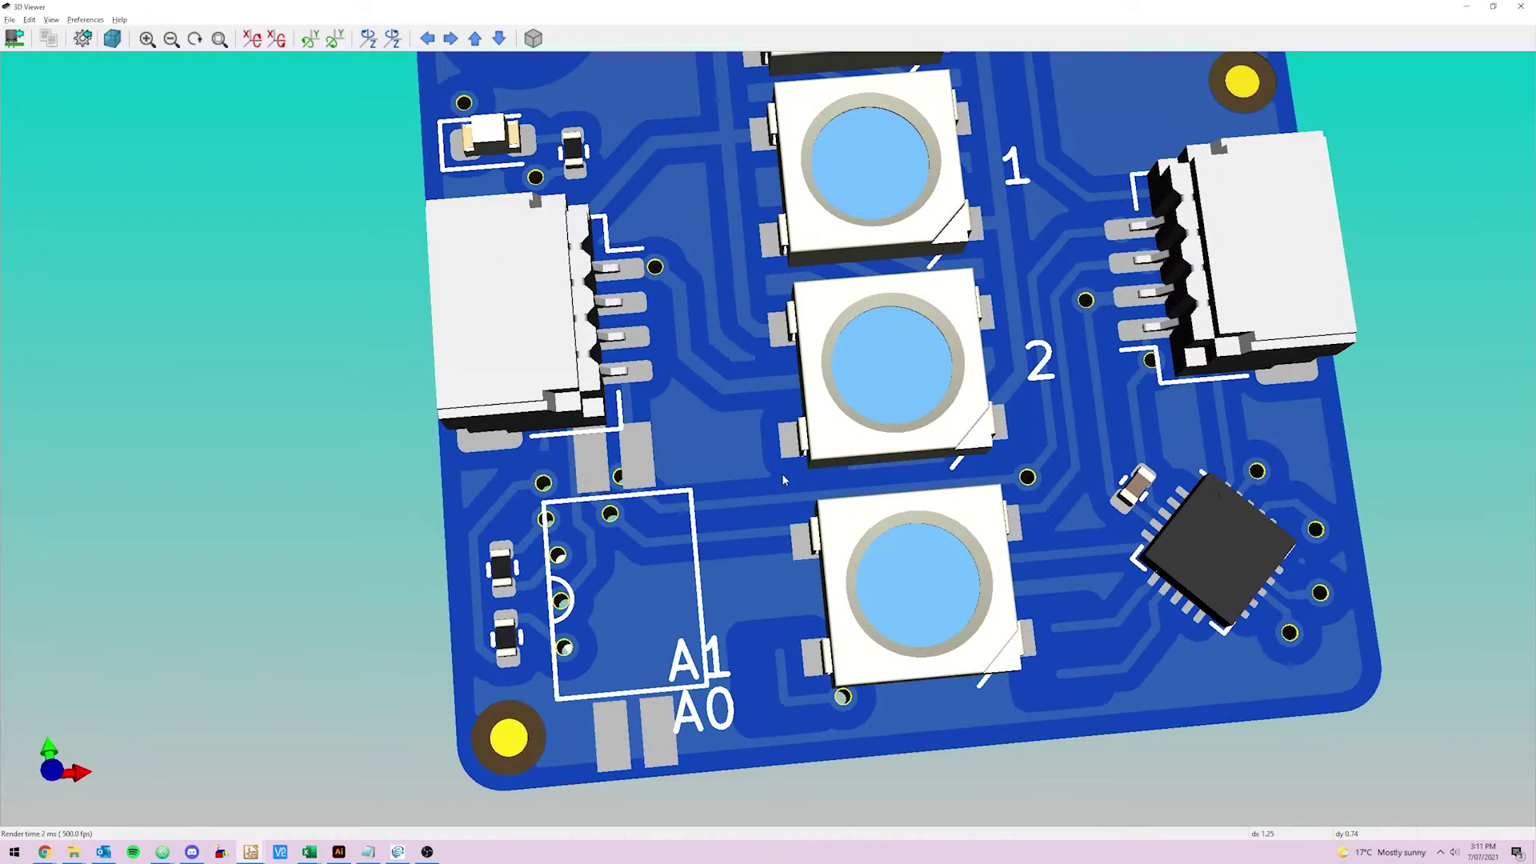
left_click_drag(784, 480, 617, 470)
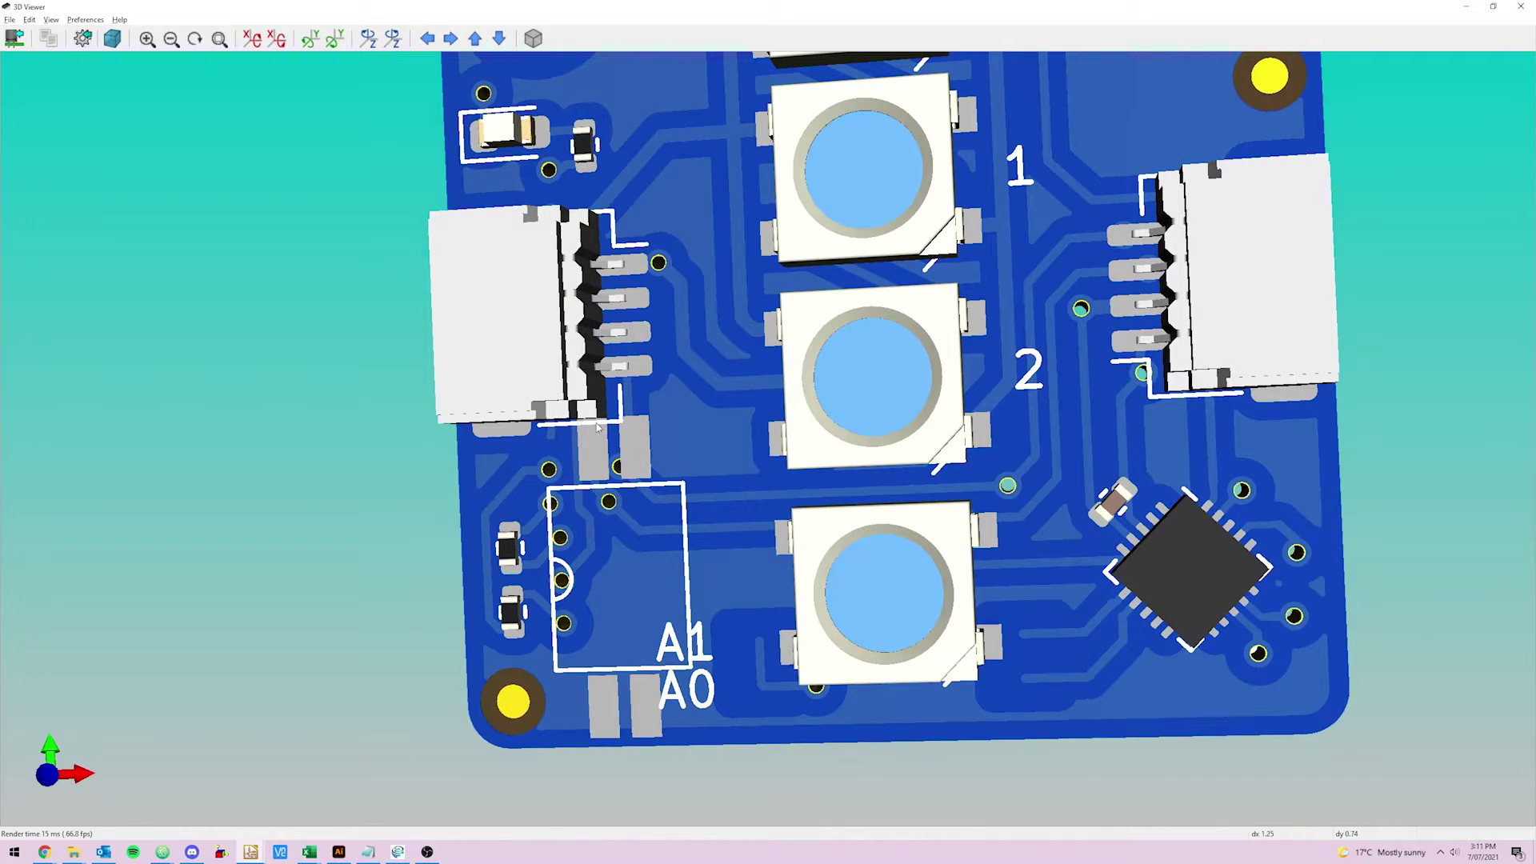
scroll(913, 404, "down", 4)
middle_click_drag(917, 391, 853, 451)
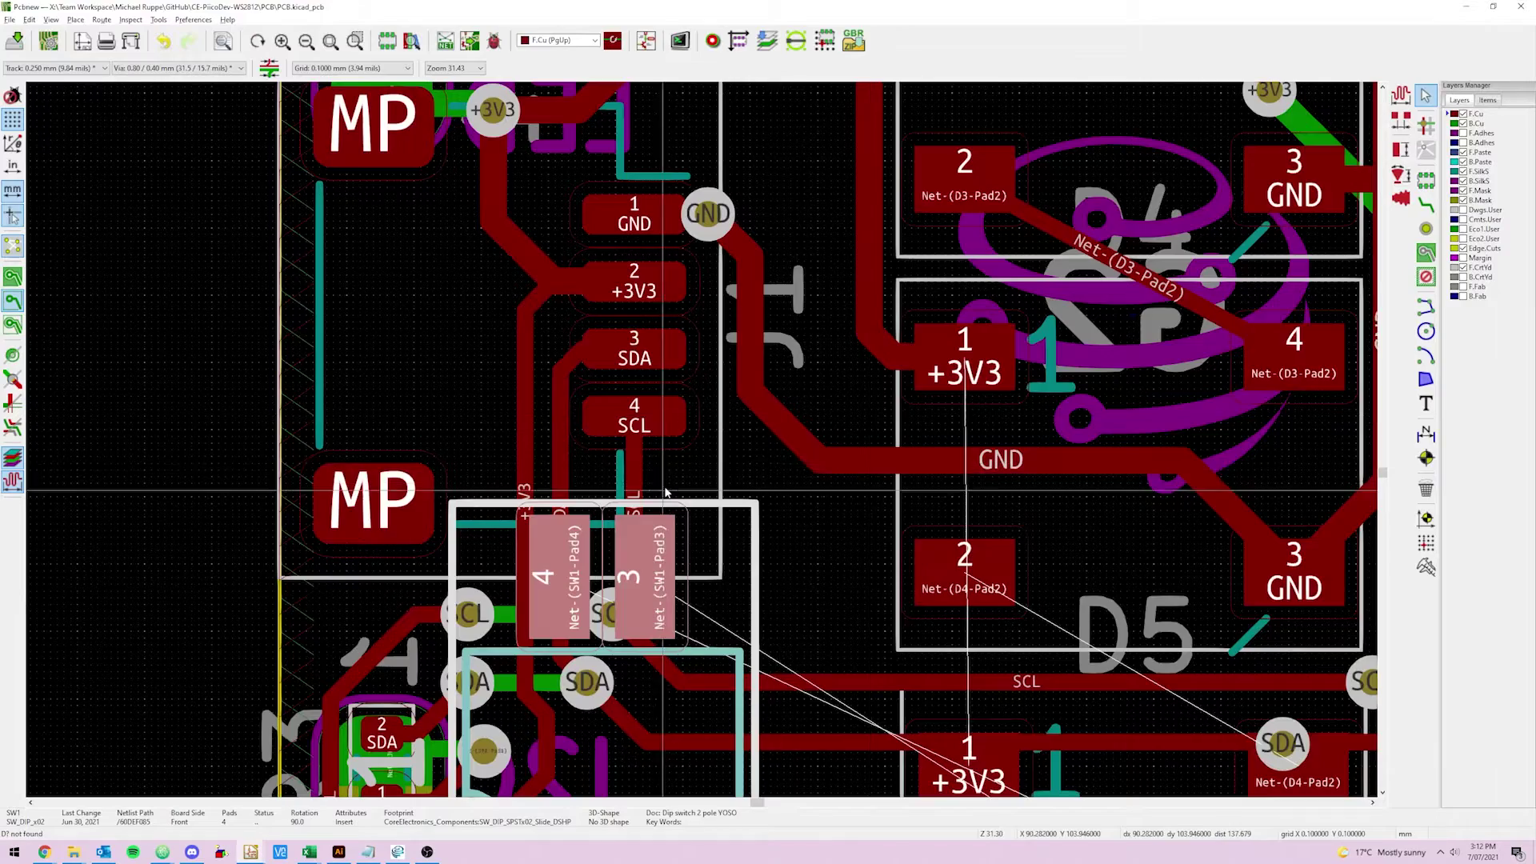
Examine how SW1 overlaps the tracks, vias and pull-up resistors around it in the layout.
scroll(665, 492, "down", 3)
scroll(703, 446, "up", 3)
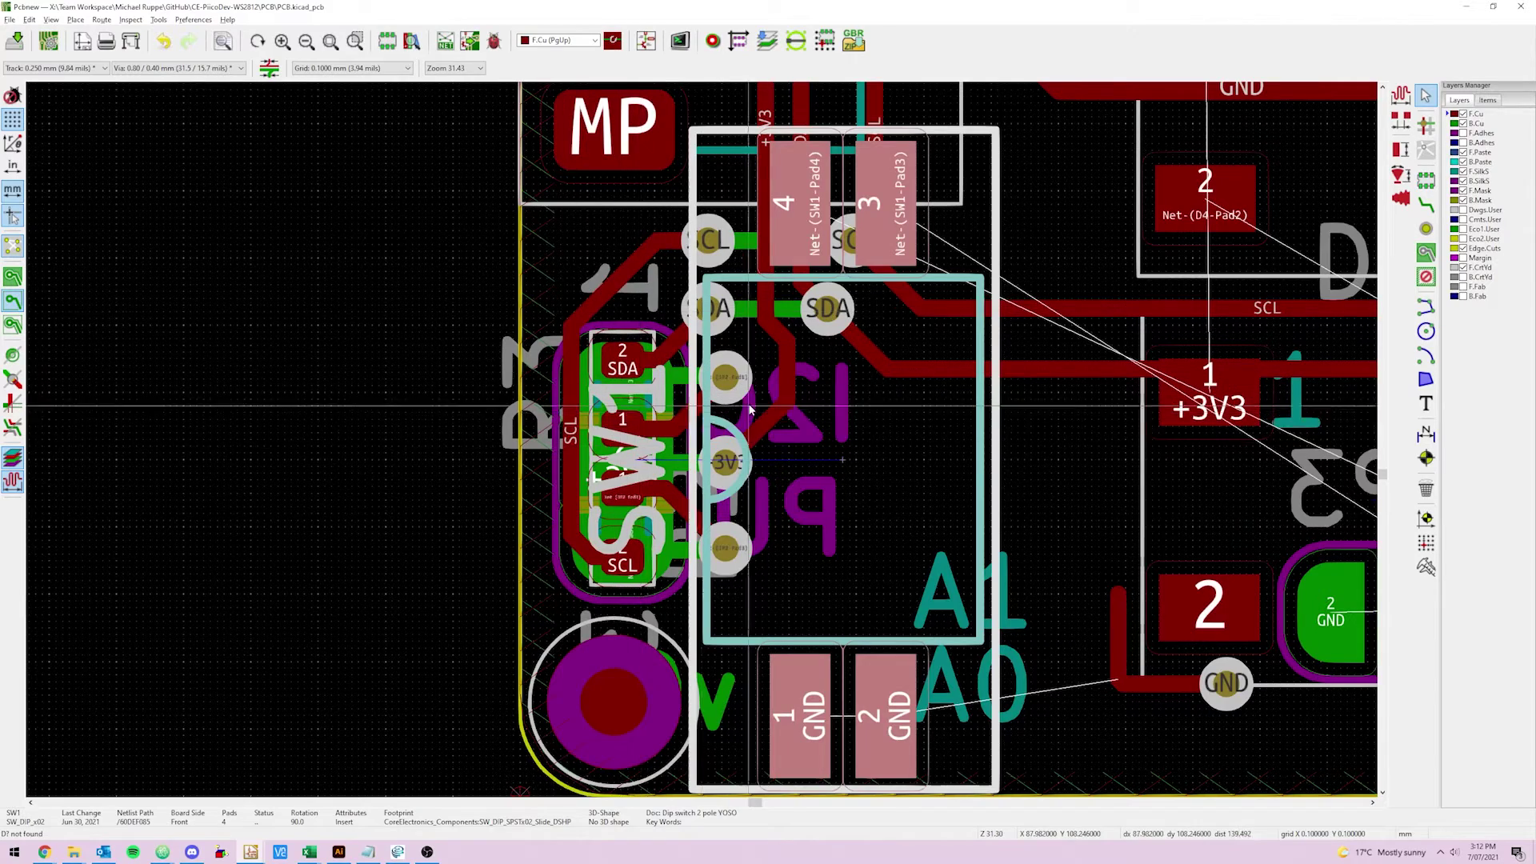
scroll(750, 410, "down", 1)
scroll(708, 472, "down", 3)
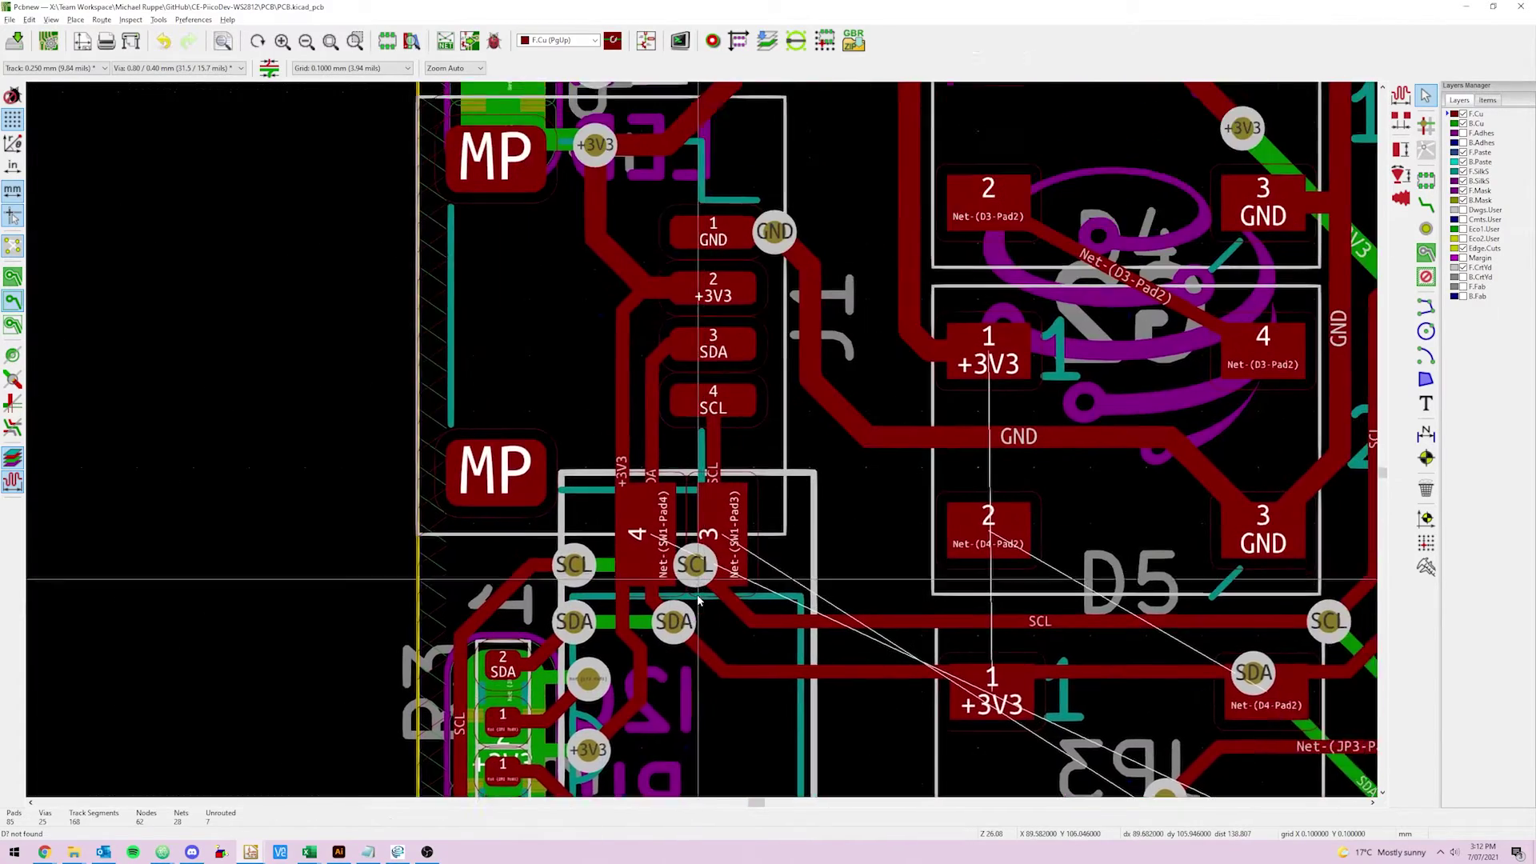
scroll(704, 445, "up", 1)
middle_click_drag(711, 409, 625, 421)
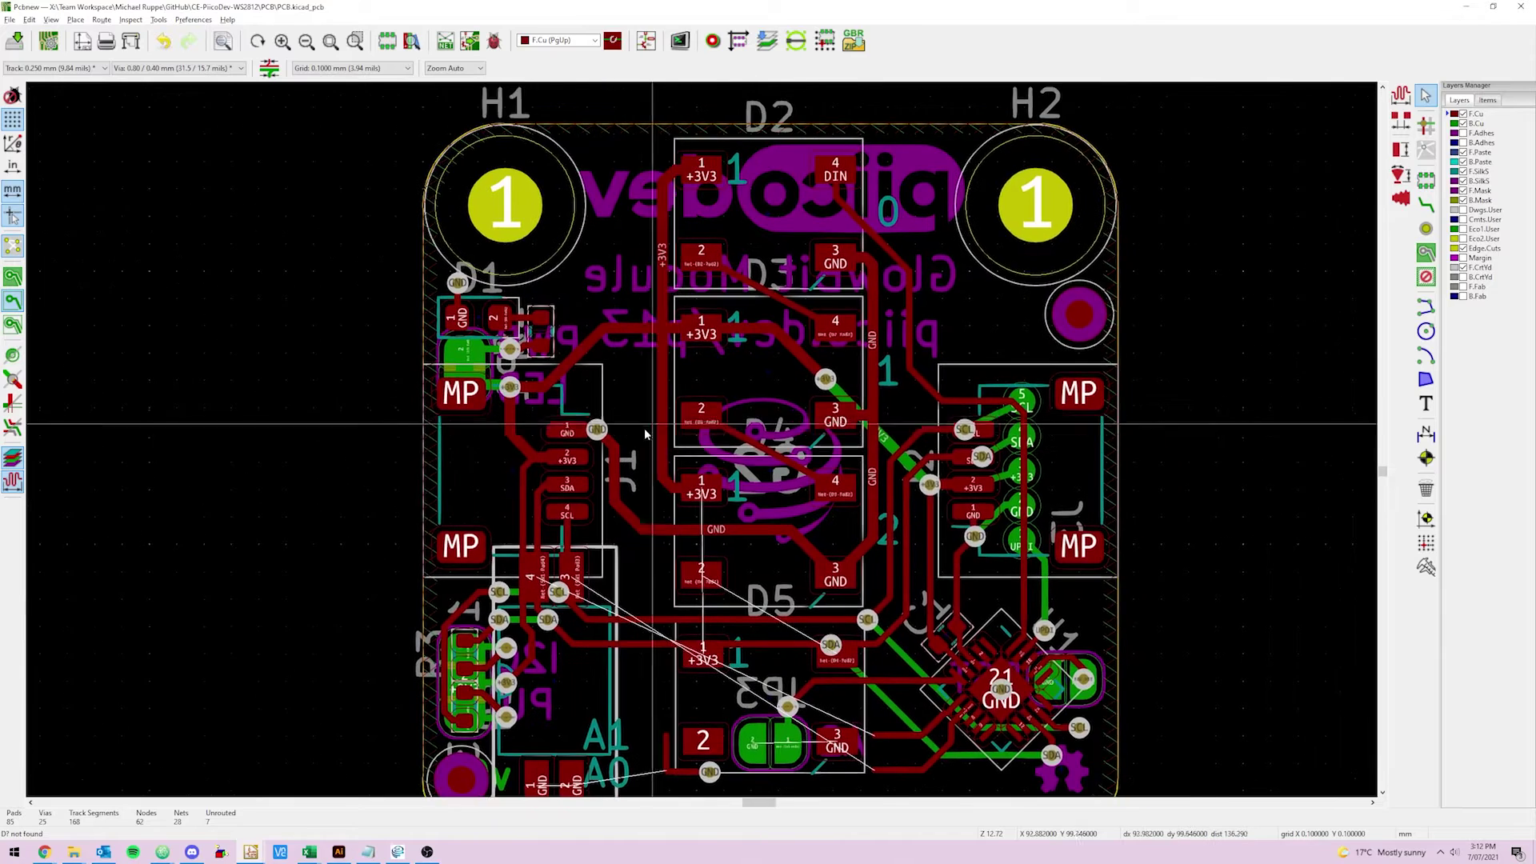
Try to move connectors J1 and J2, with the short tracks at J2, about 1.1 mm toward the board's upper edge.
scroll(643, 428, "up", 1)
left_click(649, 397)
middle_click_drag(938, 422, 781, 330)
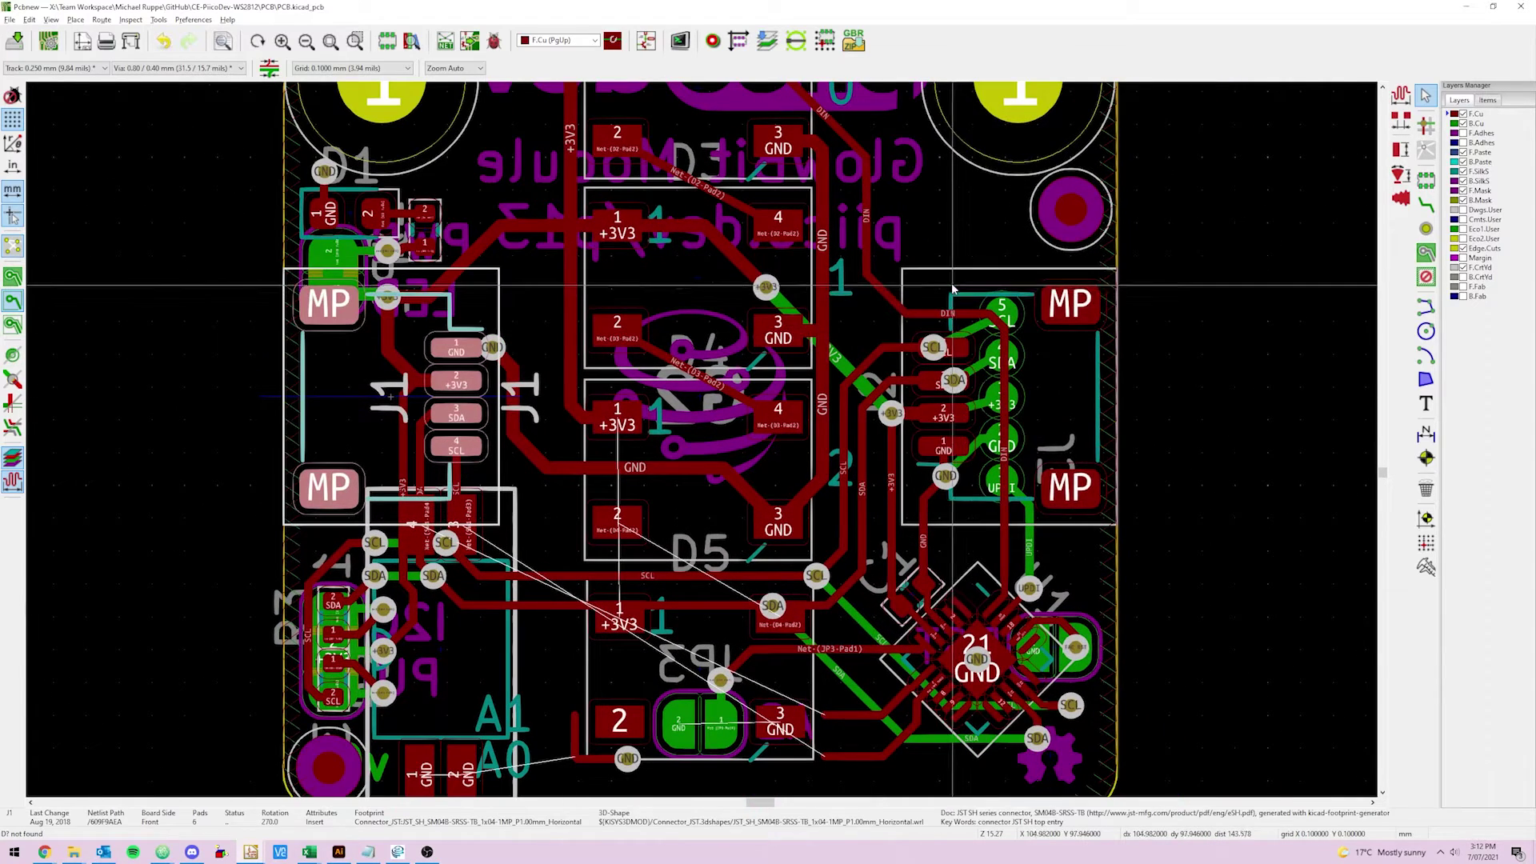
left_click(1060, 292, "shift")
left_click(983, 438)
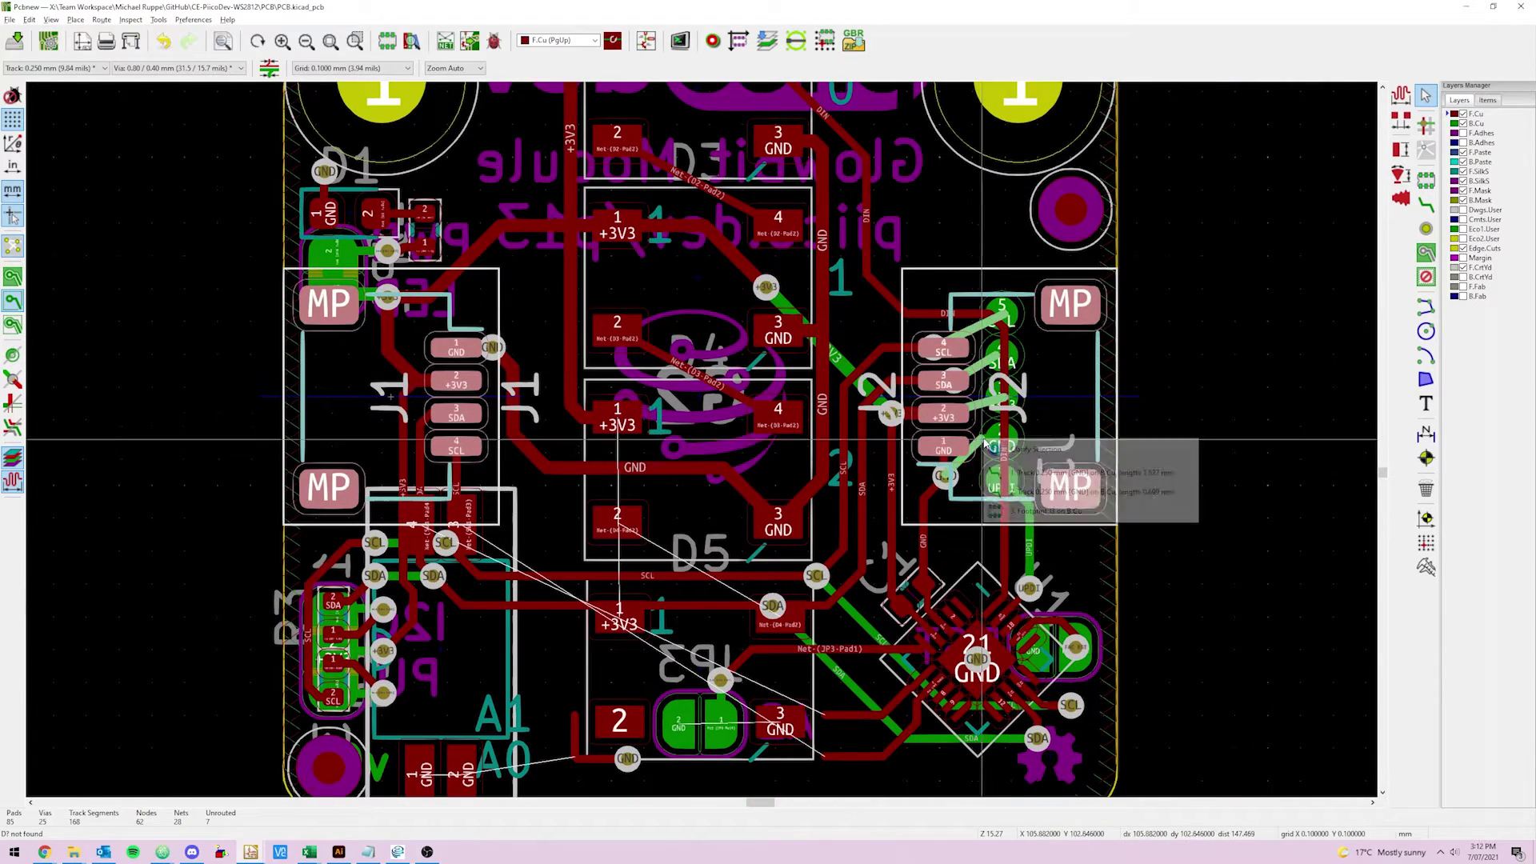
left_click(1001, 473)
middle_click_drag(1056, 380, 1056, 443)
key("m")
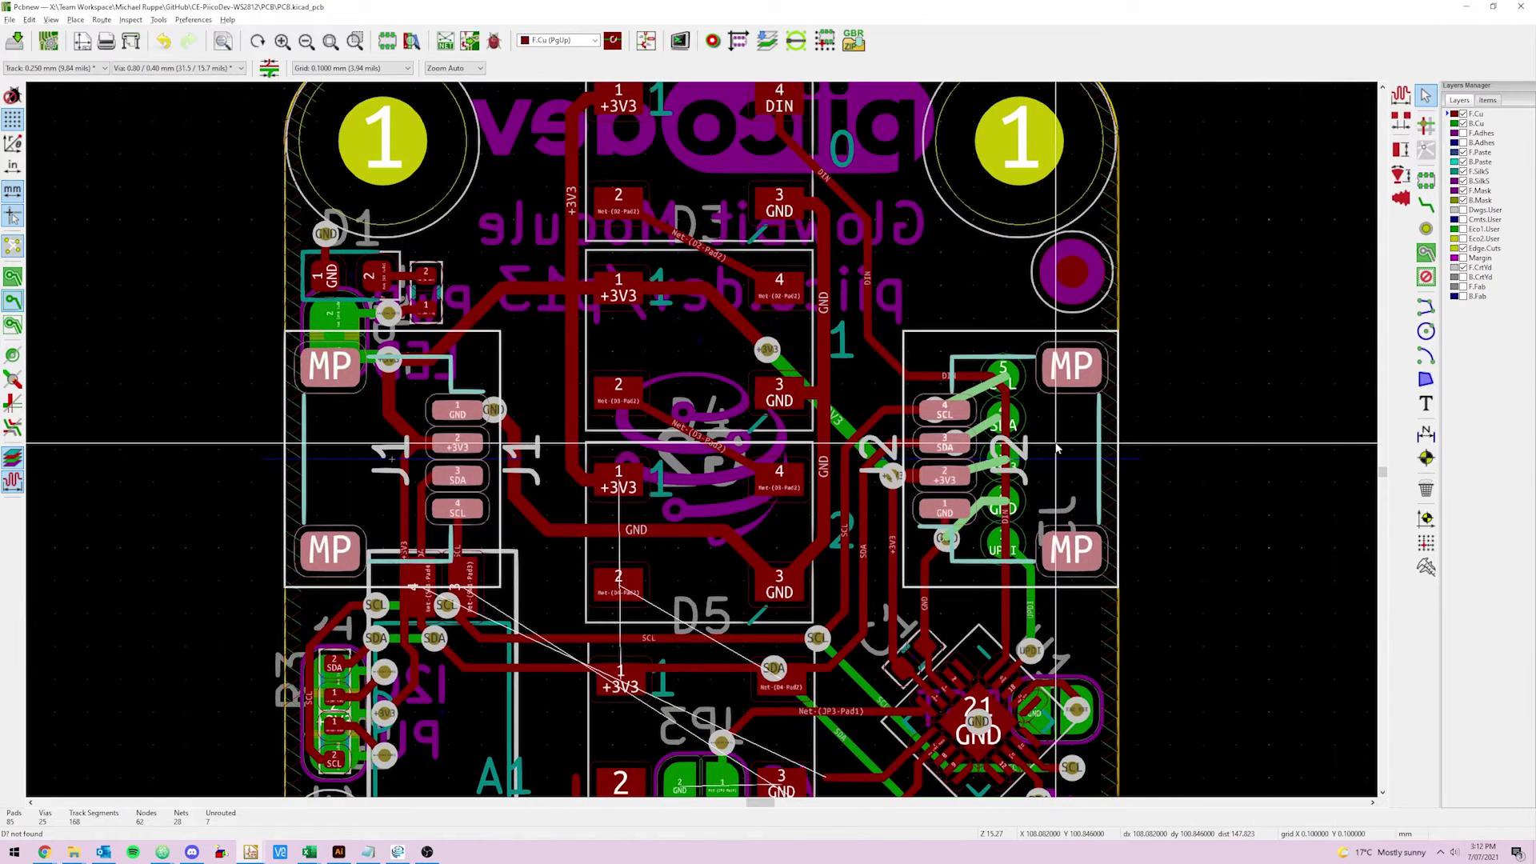
key("Up")
key("Up")
key("Up")
key("Up")
key("Down")
key("Down")
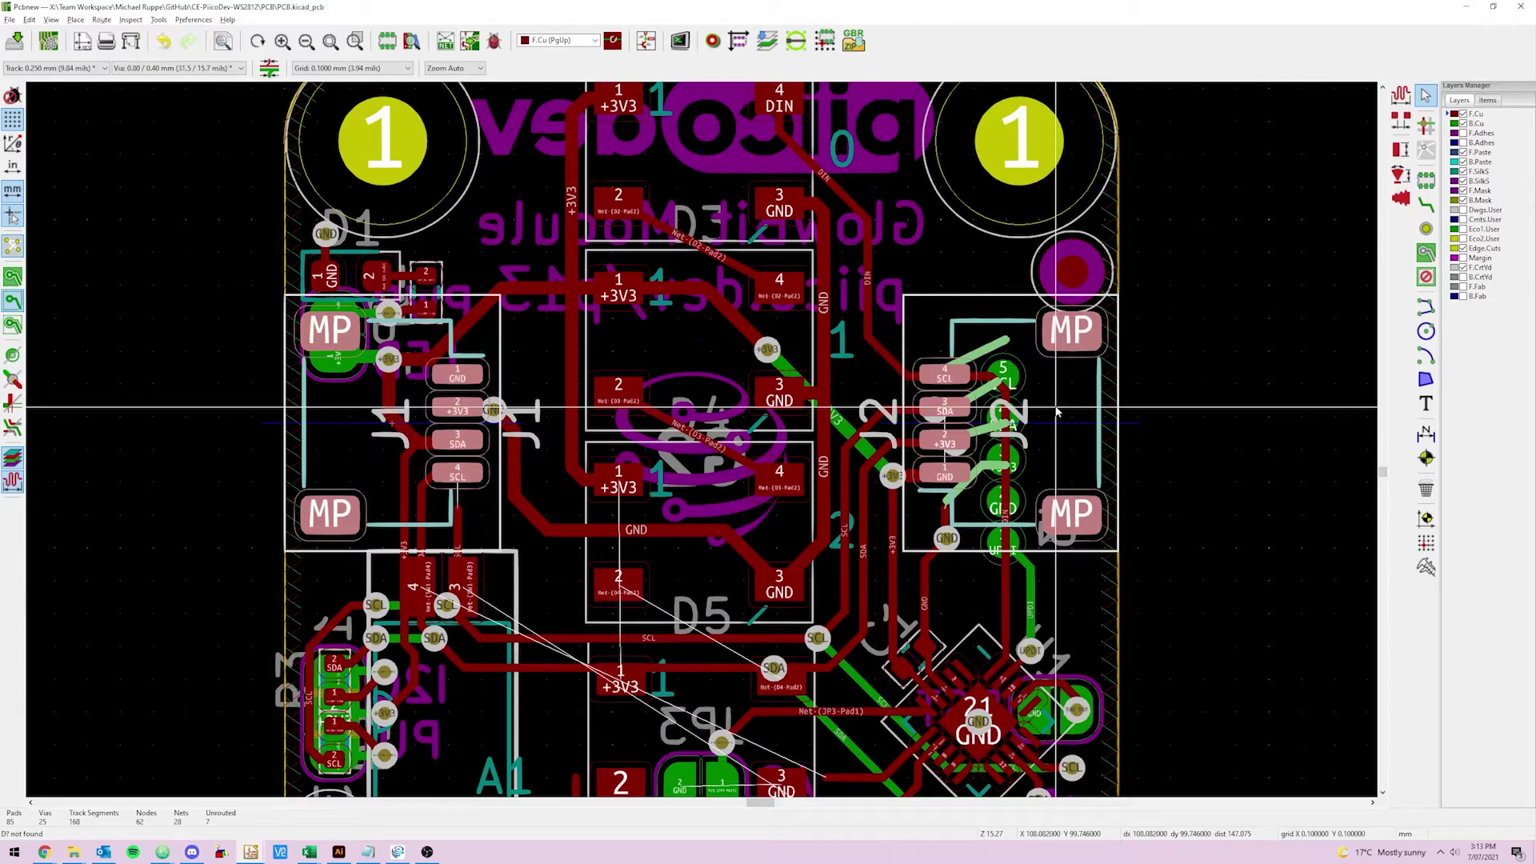
Select SW1 and check its fit beneath connector J1 in the layout and the 3D view.
middle_click_drag(453, 632, 498, 560)
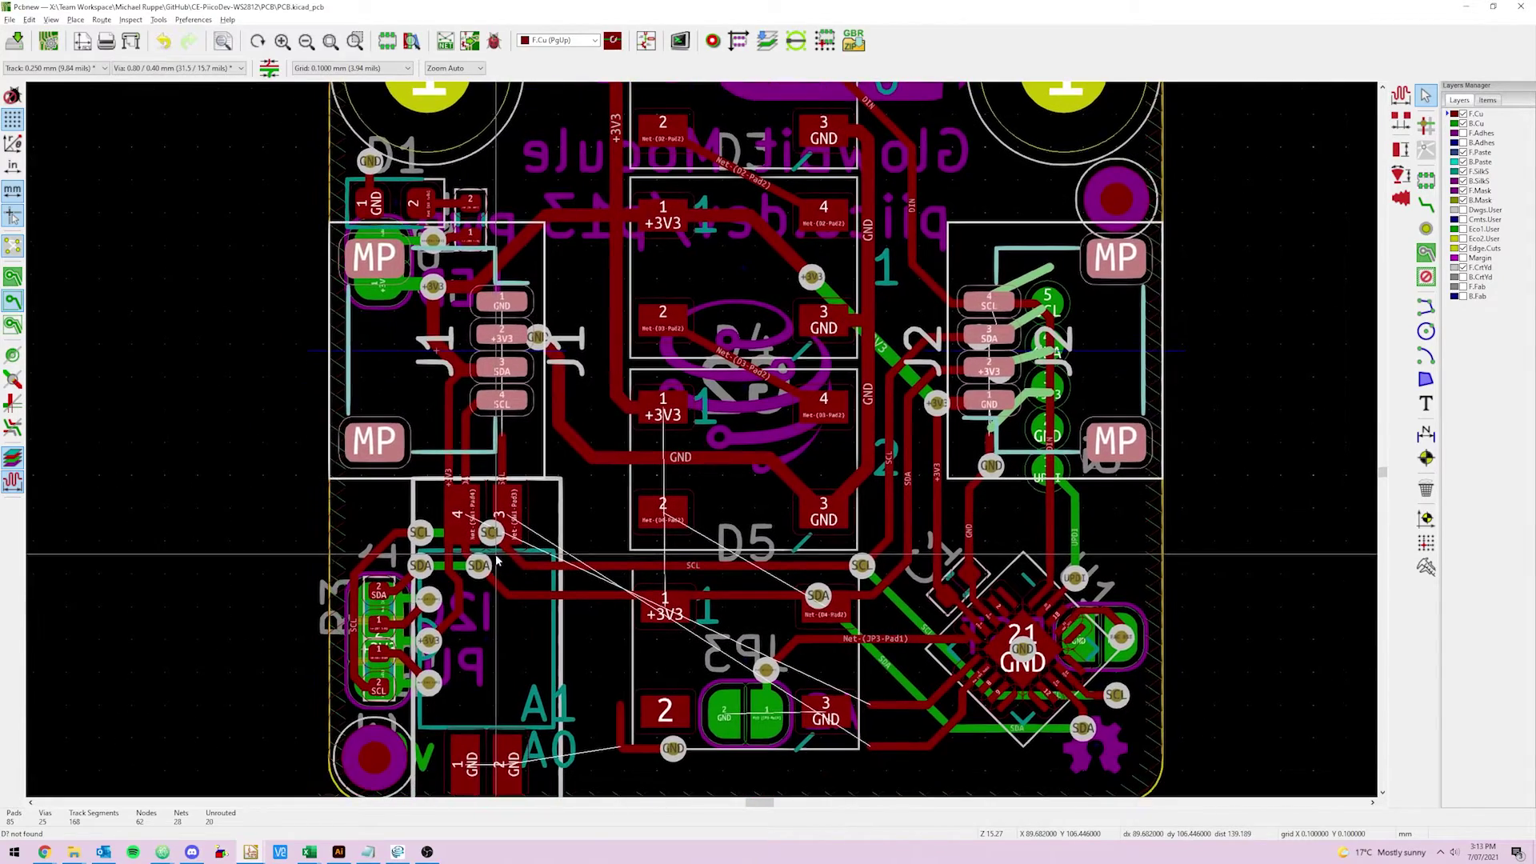
scroll(291, 592, "up", 3)
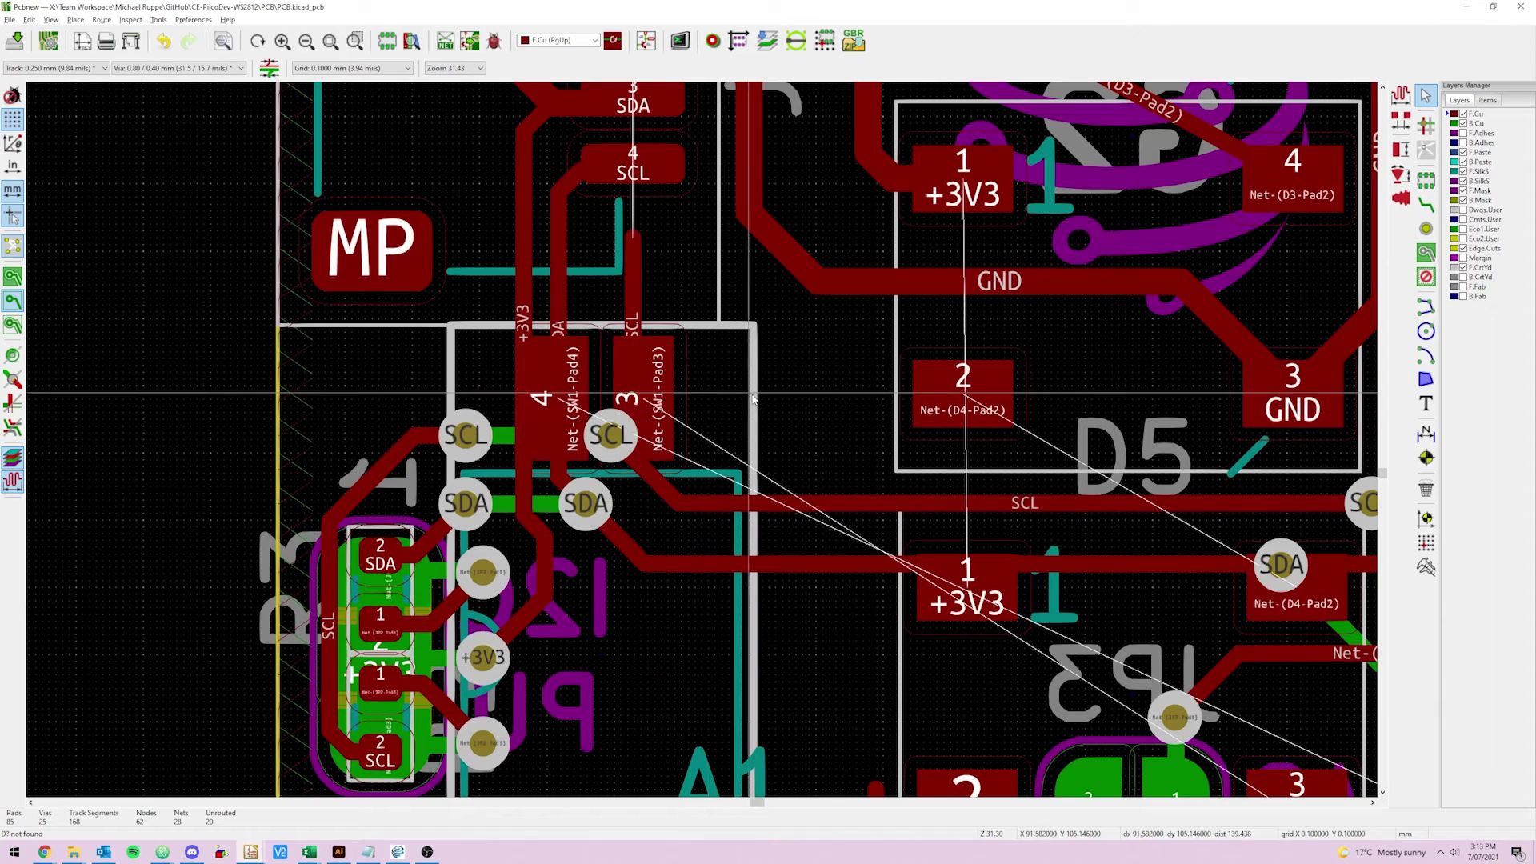
left_click(753, 397)
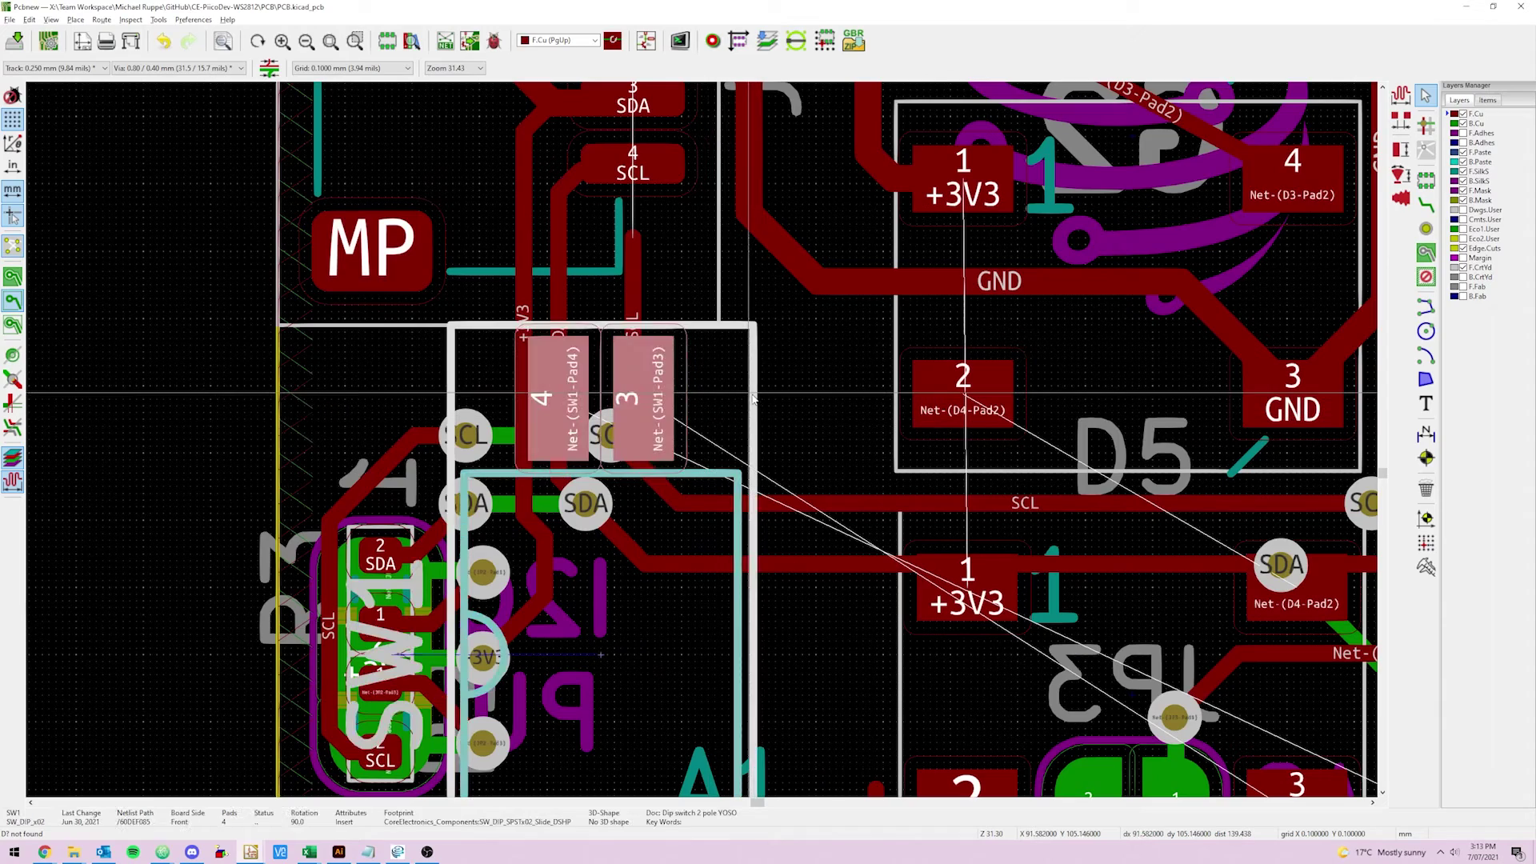
scroll(753, 397, "down", 6)
scroll(701, 440, "up", 1)
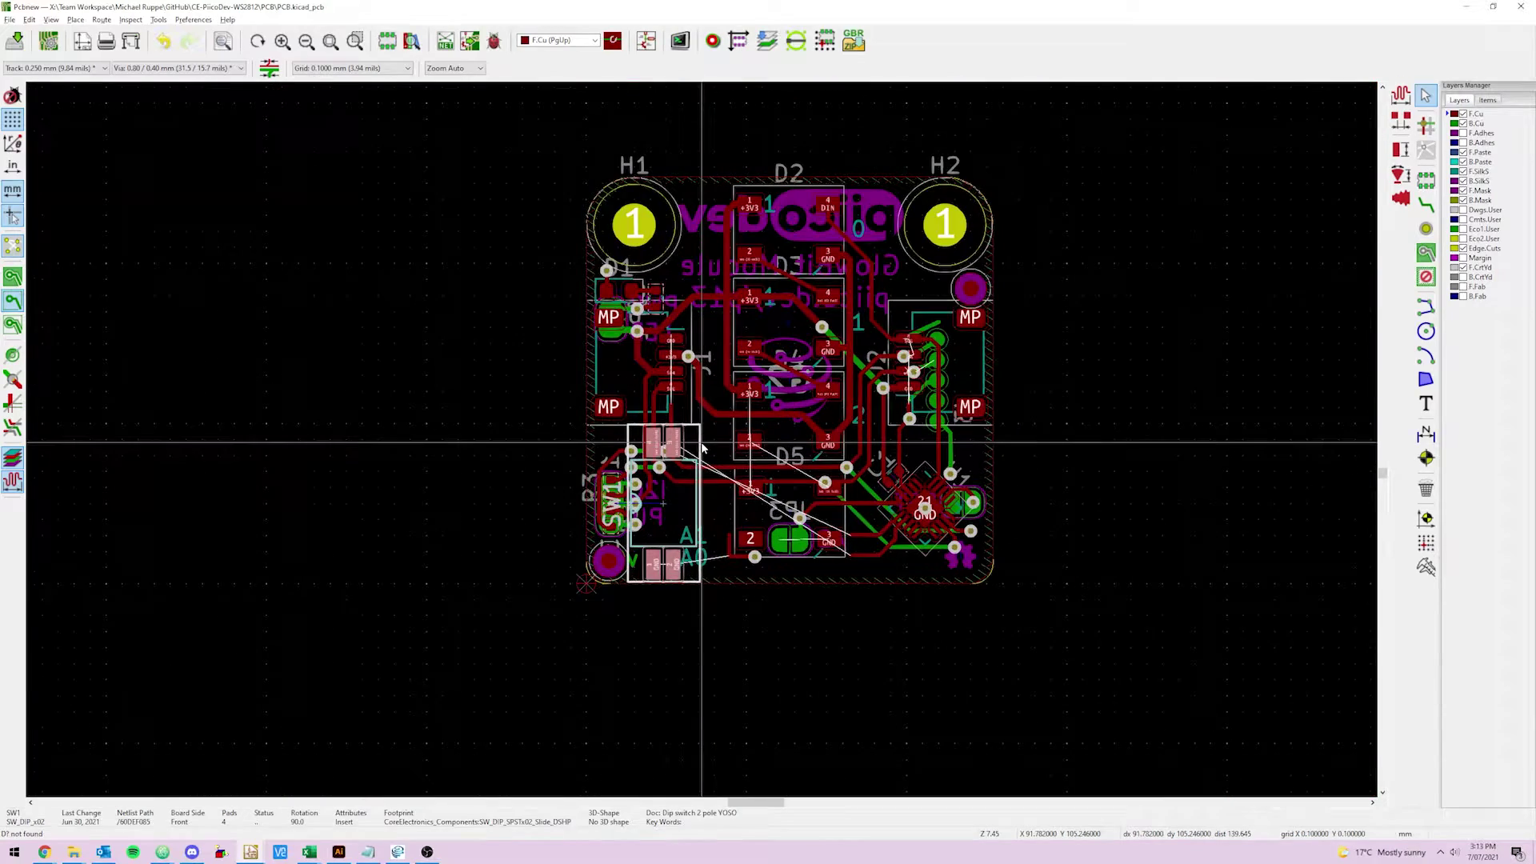
key("alt+3")
left_click_drag(758, 474, 725, 553)
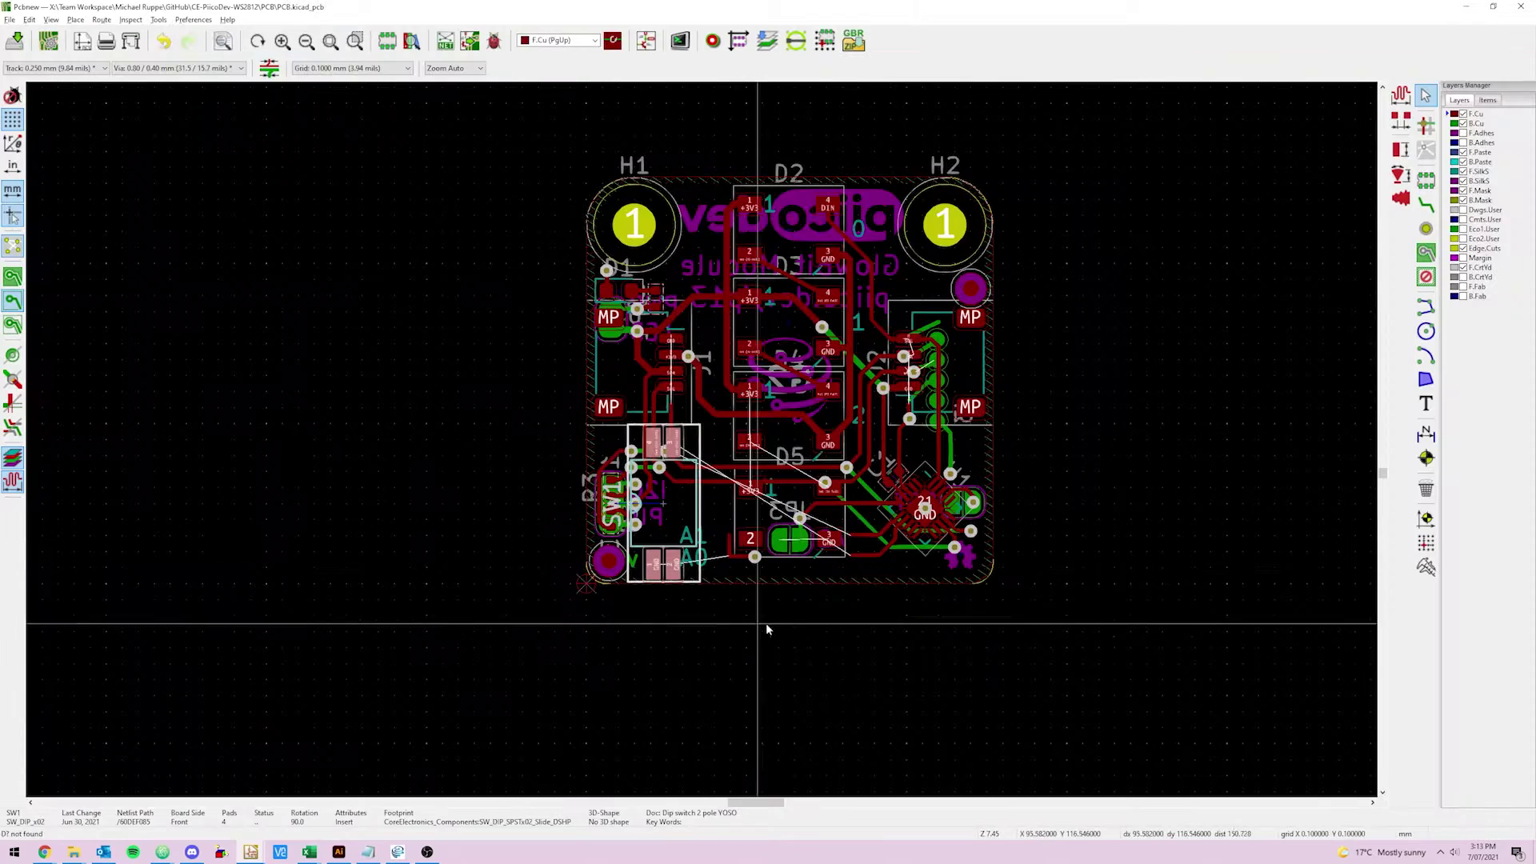
Try to shift LED D5 slightly toward the board's lower edge.
scroll(702, 445, "up", 4)
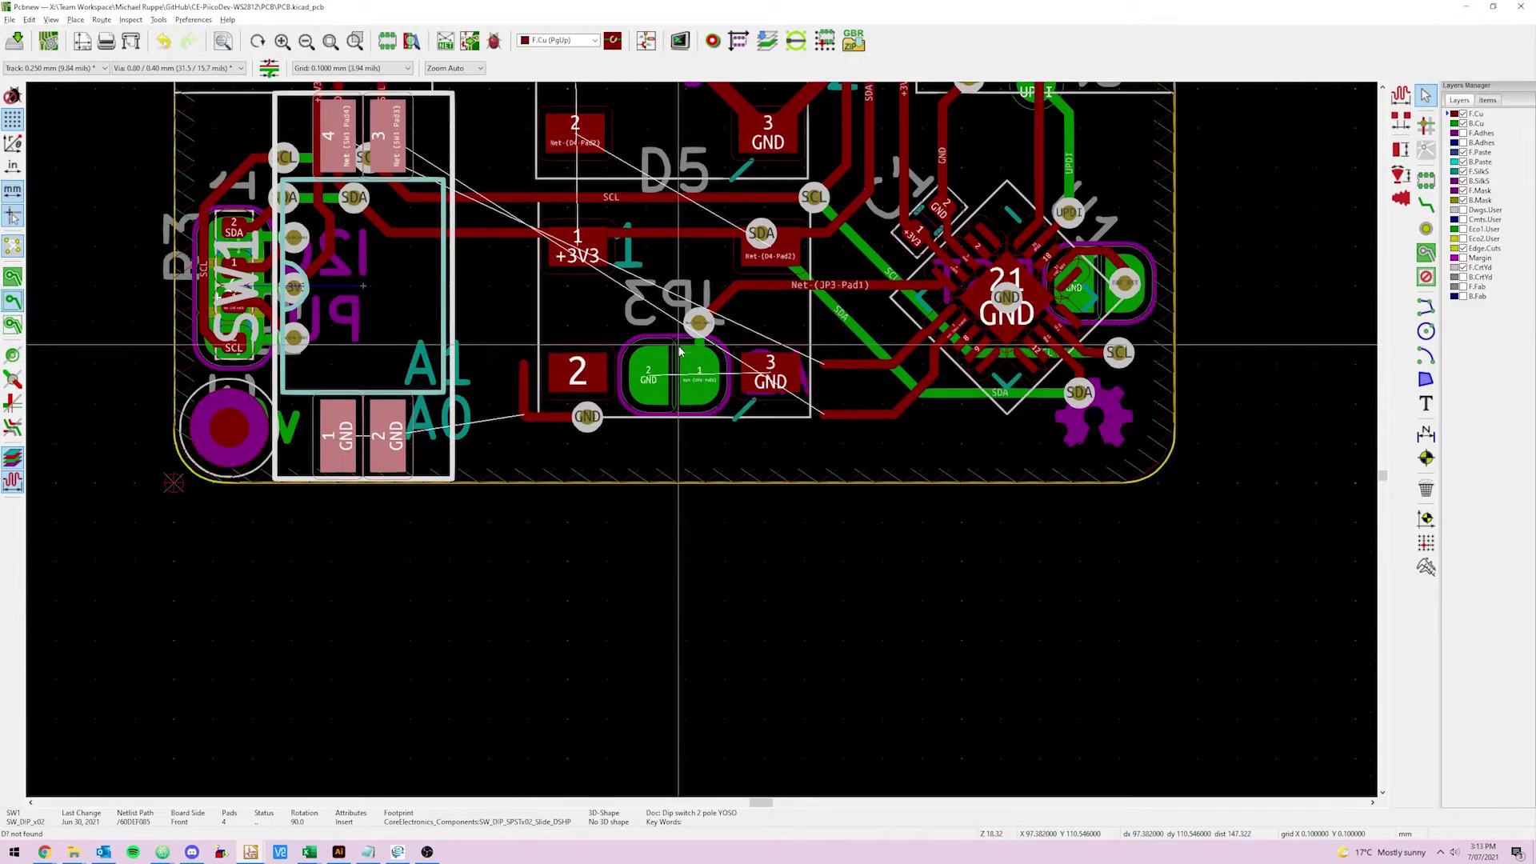
scroll(720, 392, "up", 3, "shift")
left_click(772, 433)
scroll(688, 412, "down", 3)
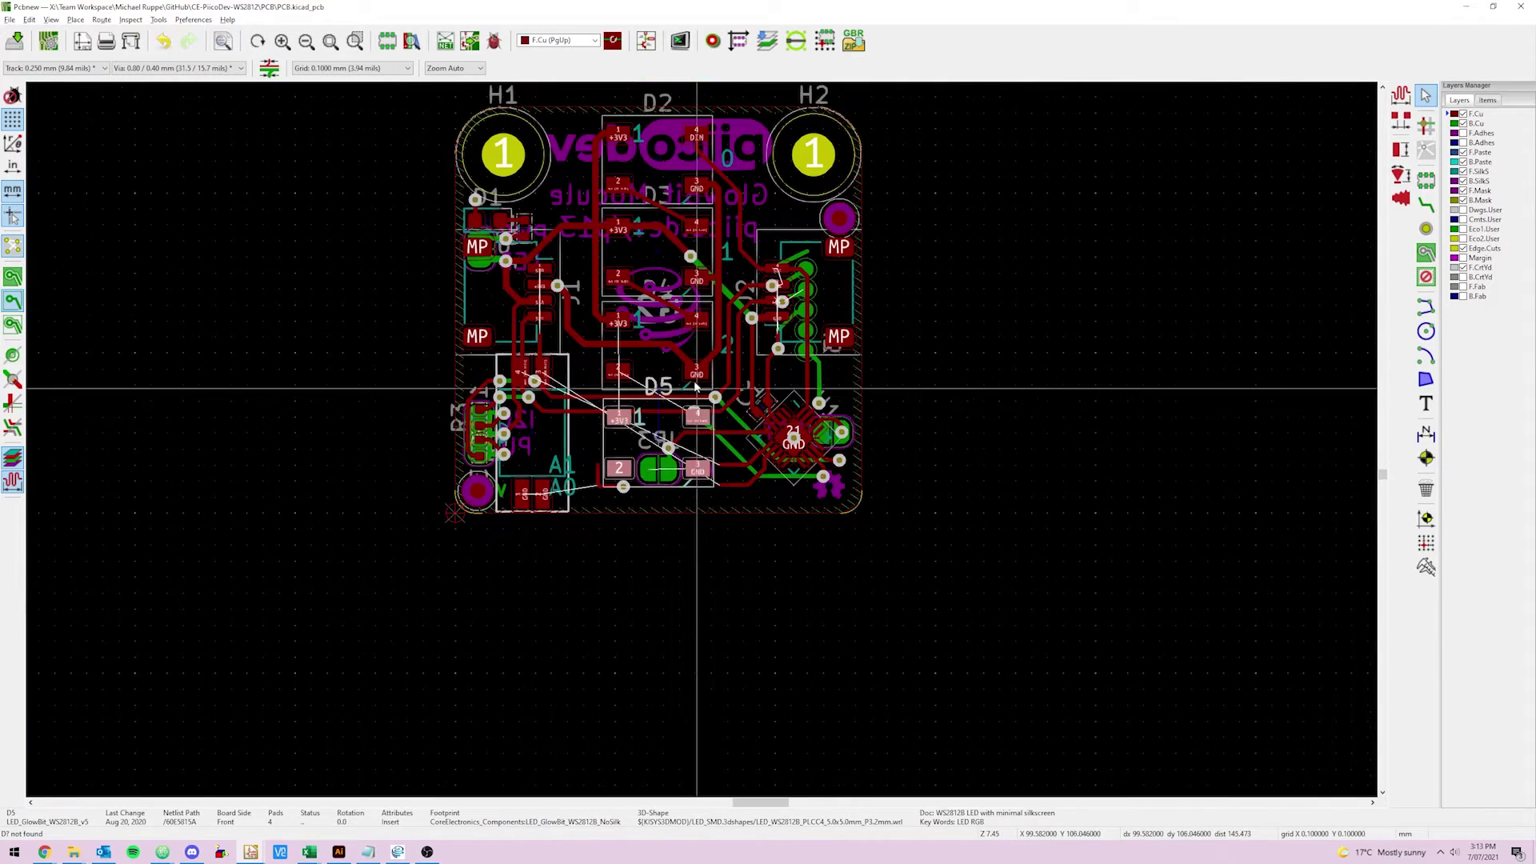
scroll(703, 445, "up", 3)
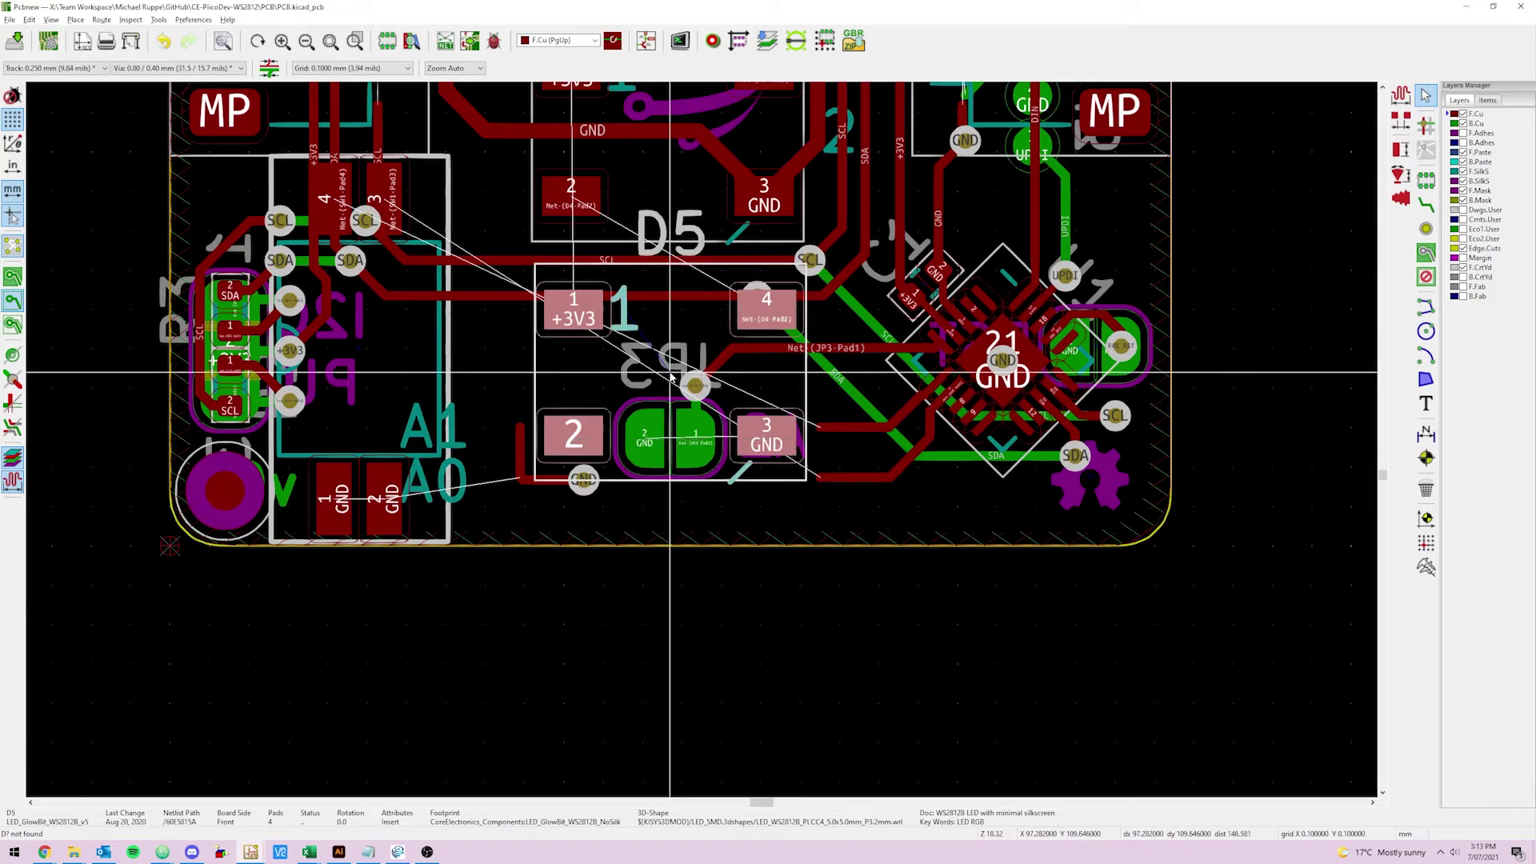
left_click_drag(671, 407, 671, 430)
scroll(773, 128, "down", 1)
Try to adjust LEDs D3, D4 and D5 together as a selected group.
left_click(773, 128, "shift")
middle_click_drag(773, 128, 771, 413)
left_click(707, 305)
left_click(672, 408, "shift")
left_click(740, 638, "shift")
left_click(780, 672)
left_click(751, 614, "shift")
right_click(751, 614)
left_click(972, 335)
Inspect the diagonally placed switch SW1 and its surroundings next to D5 in the 3D view.
key("alt+3")
left_click_drag(786, 469, 668, 619)
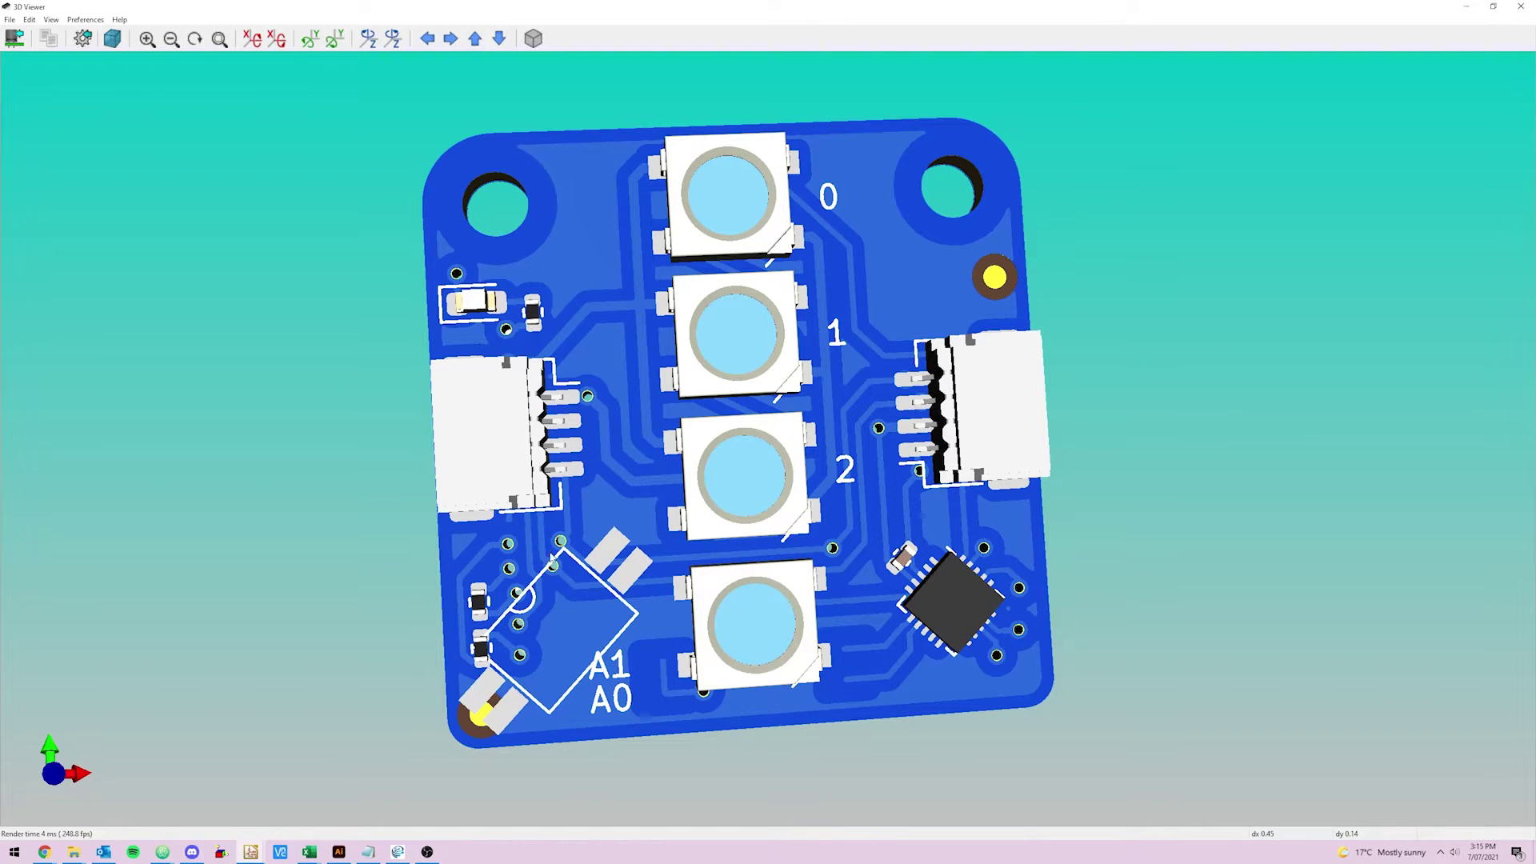
middle_click_drag(516, 635, 599, 561)
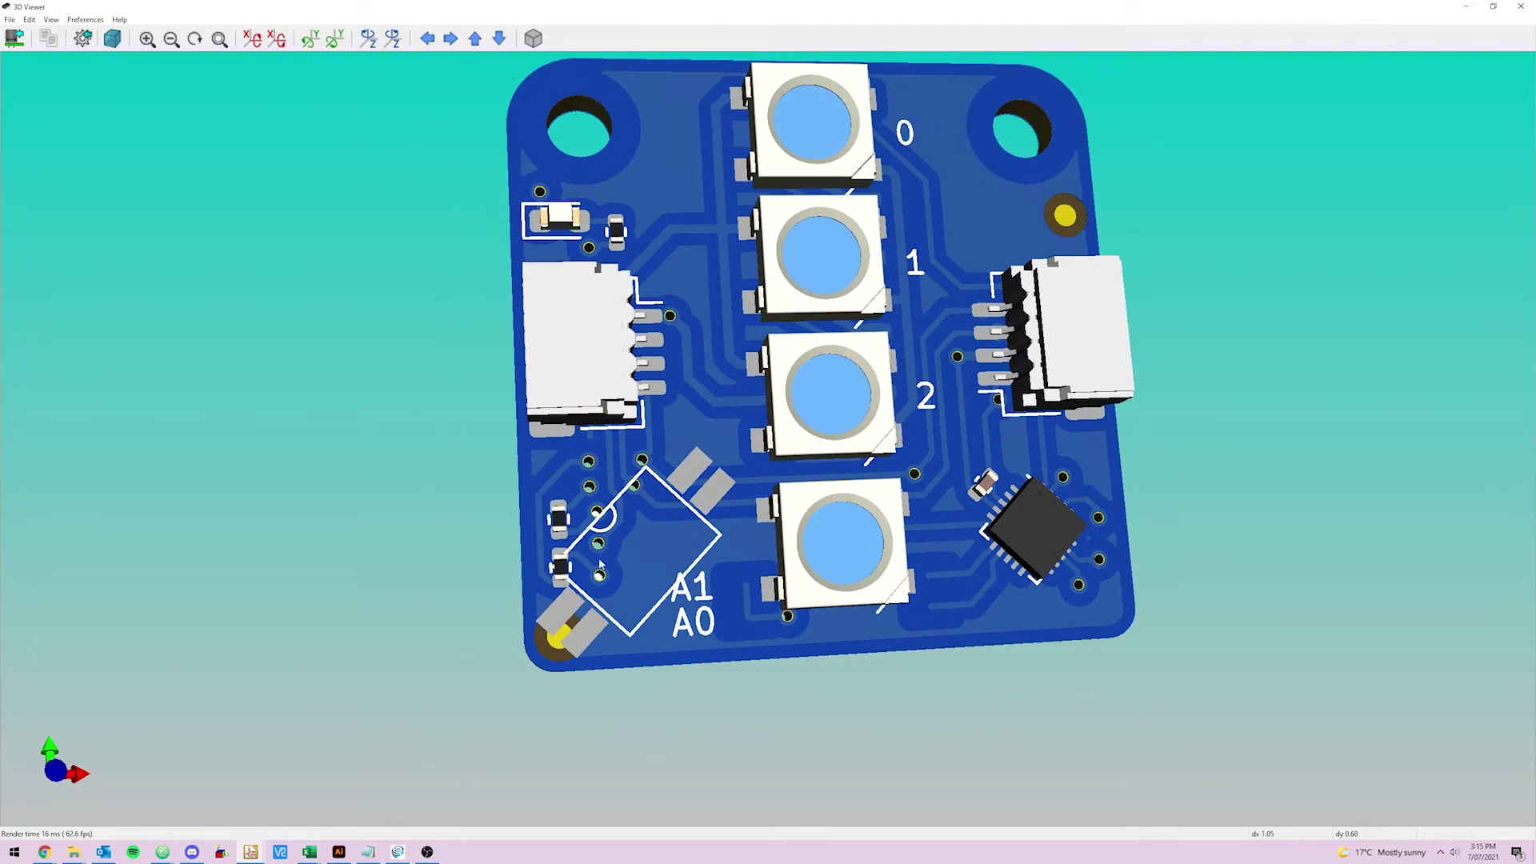
scroll(611, 596, "up", 4)
scroll(612, 596, "up", 3)
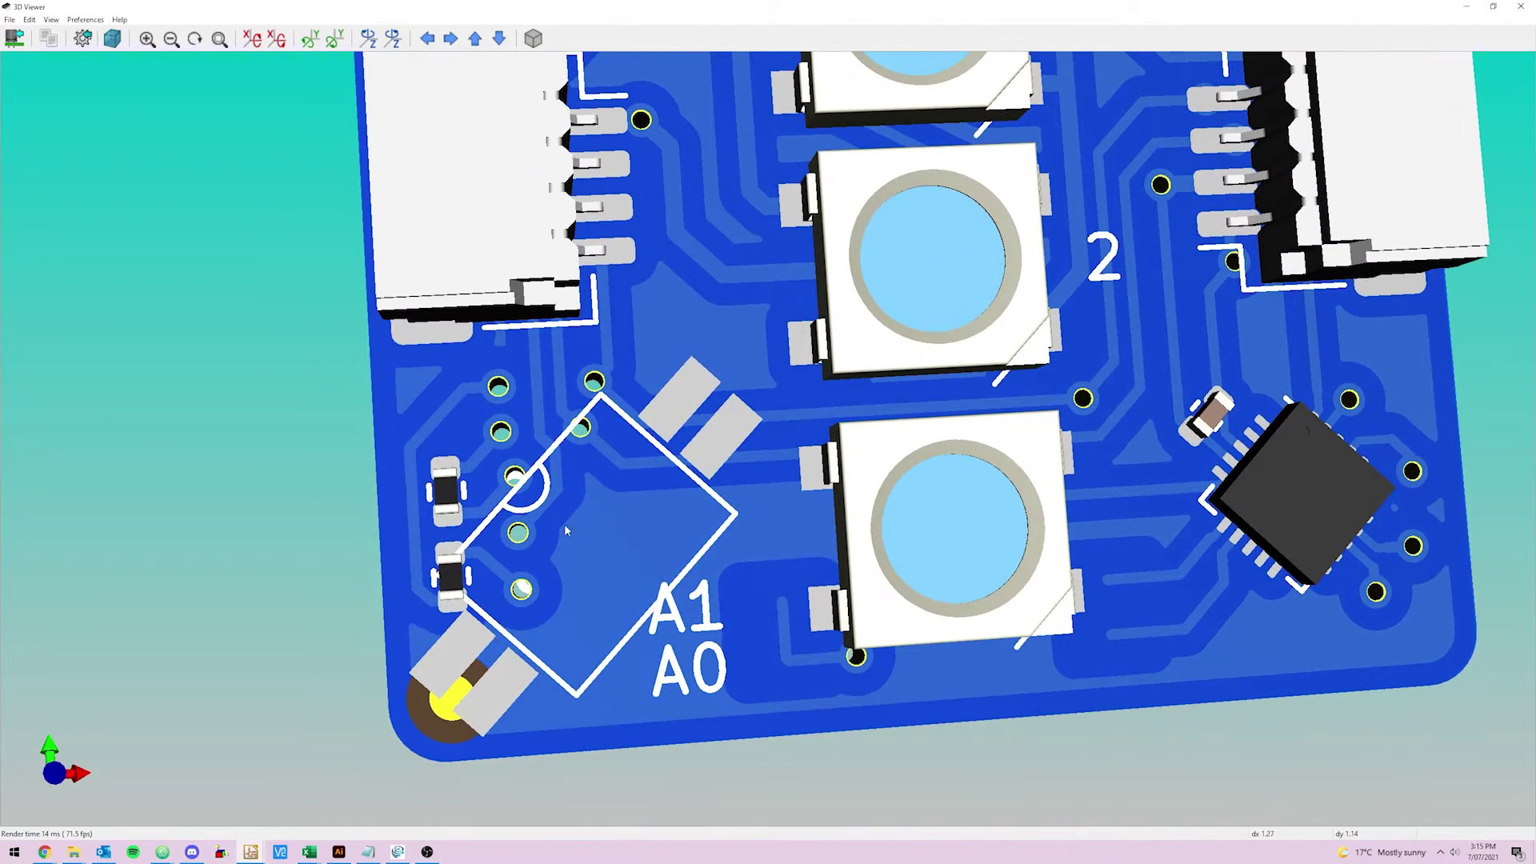
Inspect the underside of the board in the 3D view, including the RST, A2 and A3 solder jumpers and surrounding traces.
scroll(565, 529, "down", 3)
middle_click_drag(904, 447, 788, 562)
left_click_drag(788, 562, 786, 602)
middle_click_drag(788, 560, 724, 624)
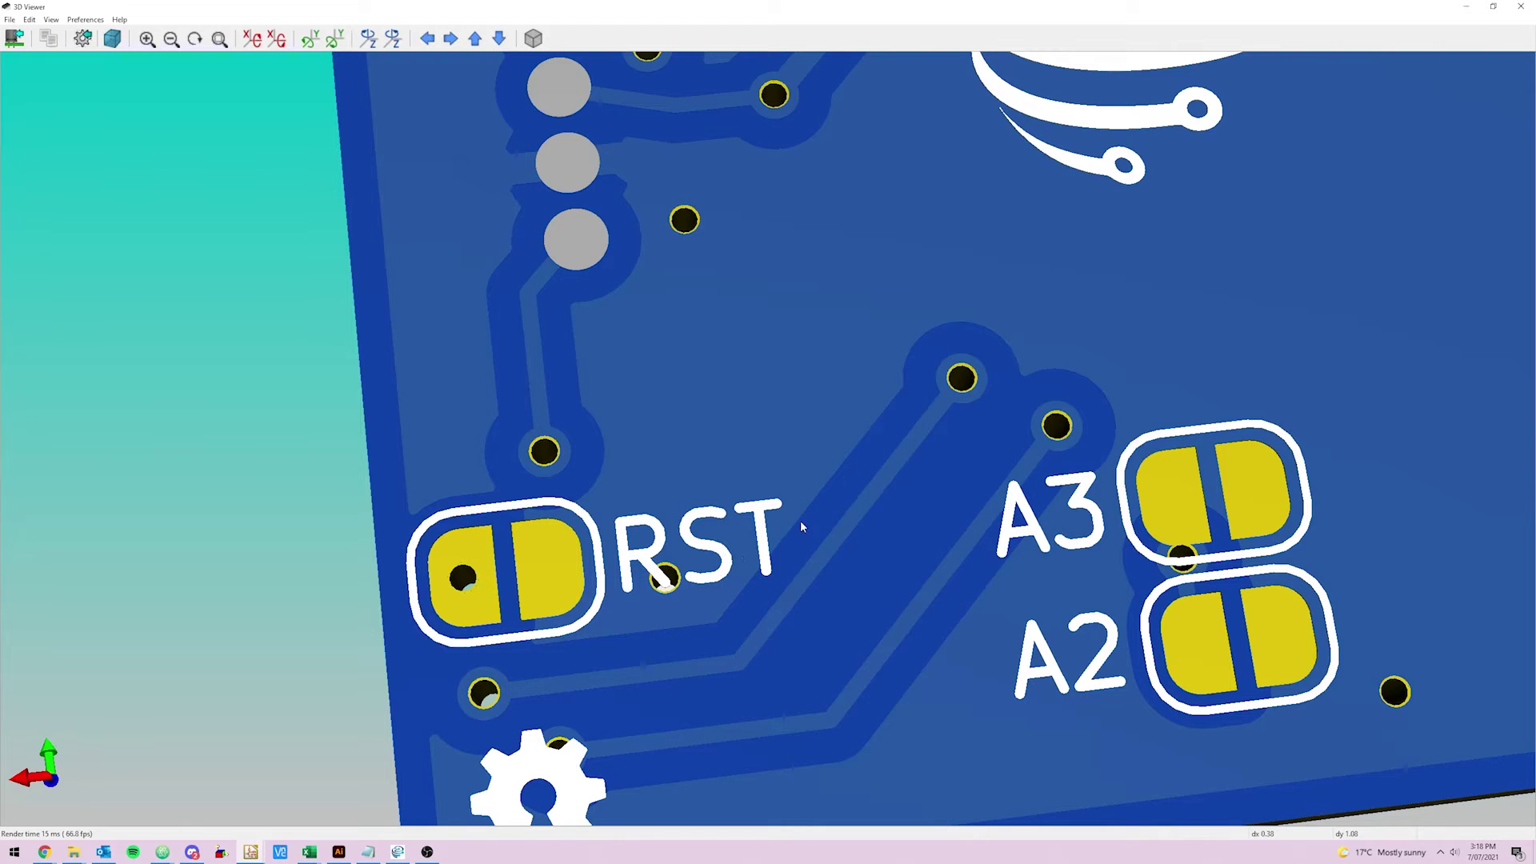
scroll(802, 527, "down", 5)
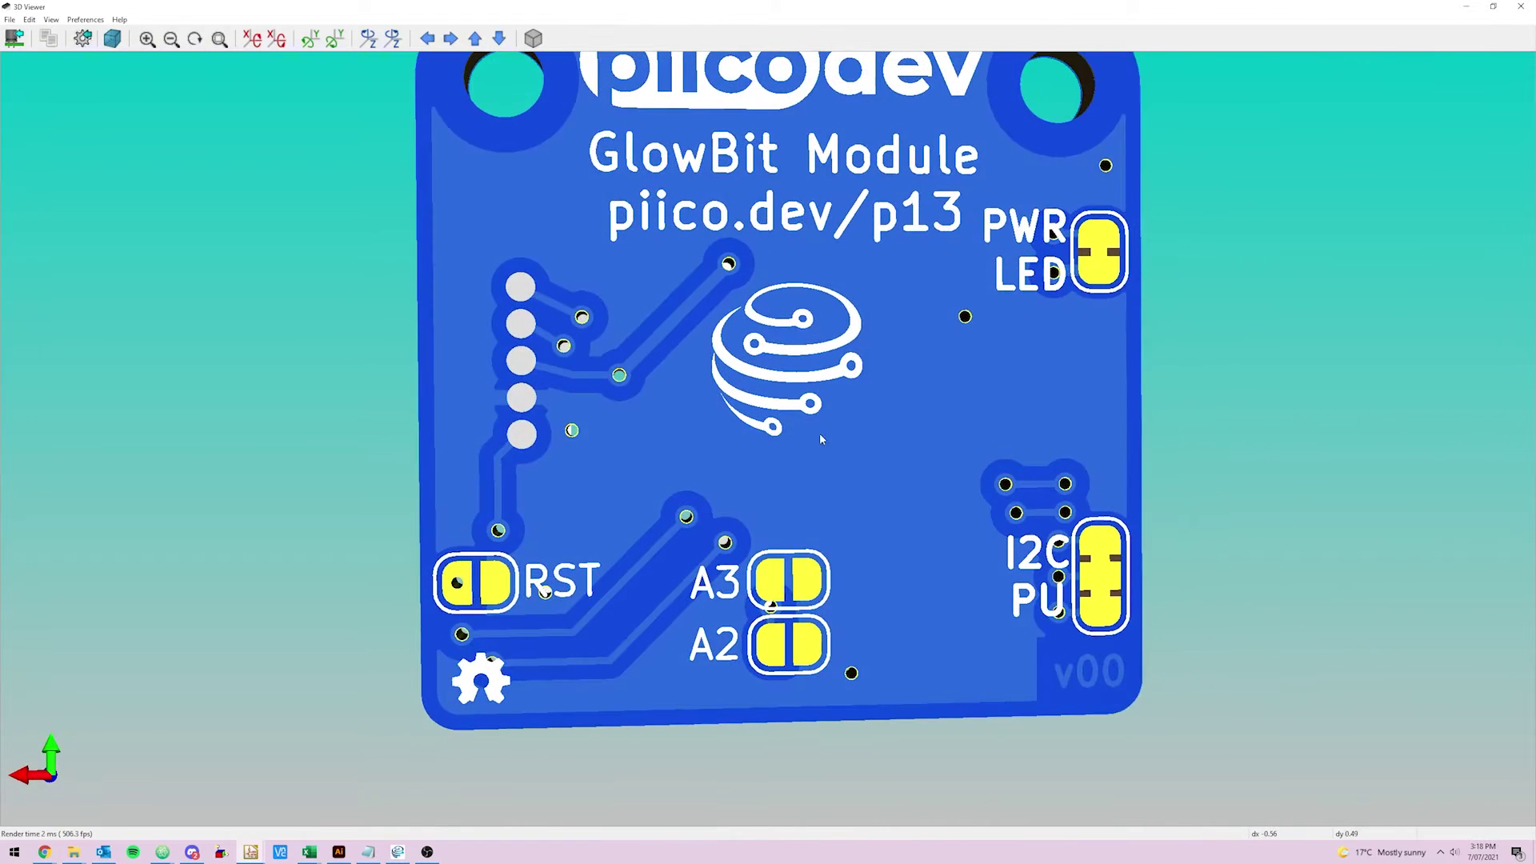
scroll(808, 408, "down", 2)
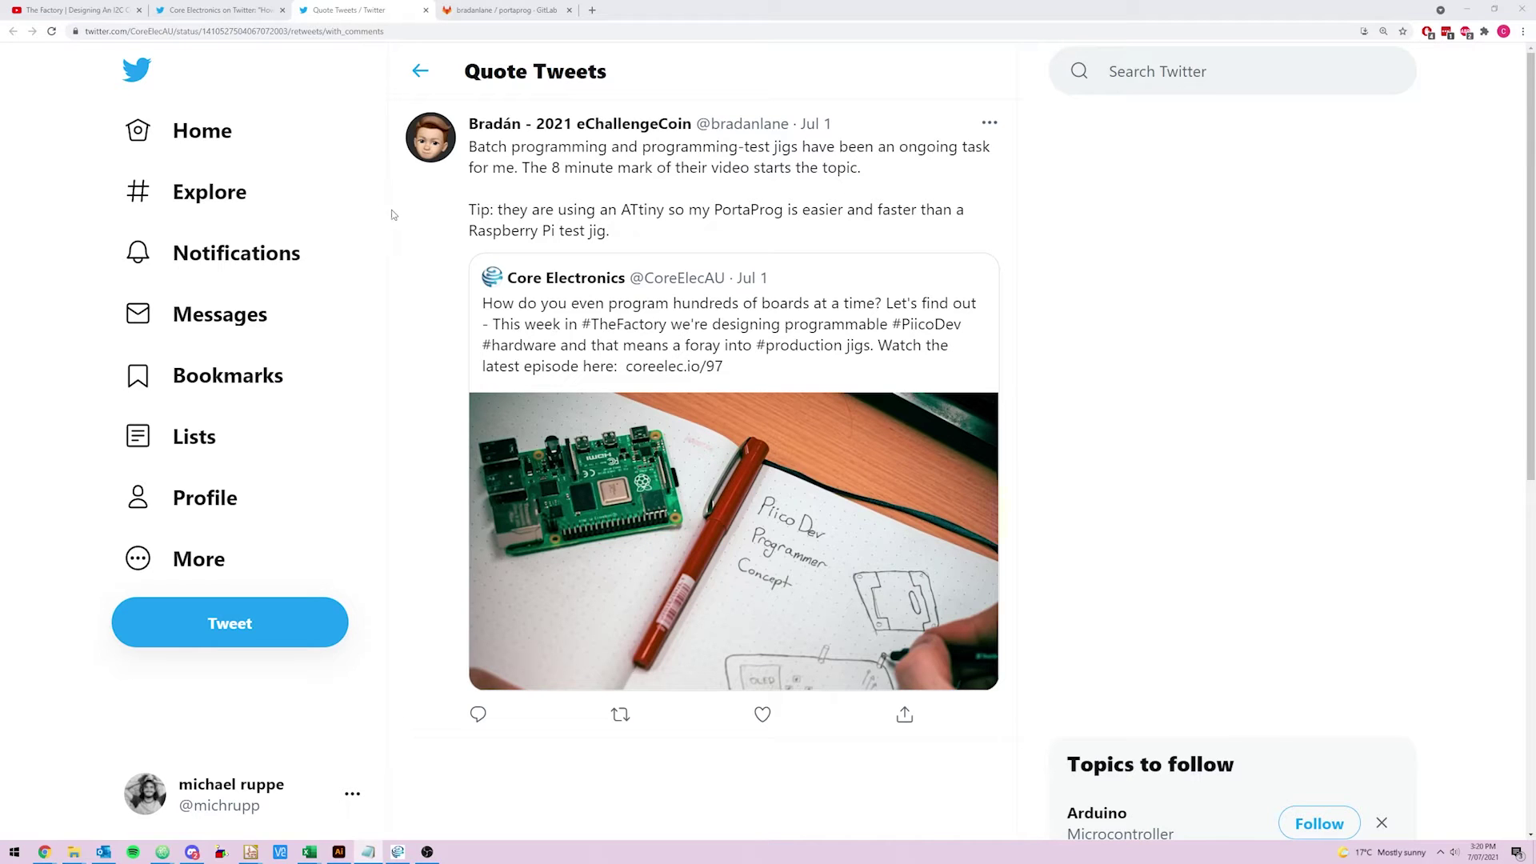
In the web browser, highlight PortaProg in the quote tweet and read the Command Set section of the GitLab README on SPI and UPDI chips.
left_click_drag(714, 210, 784, 211)
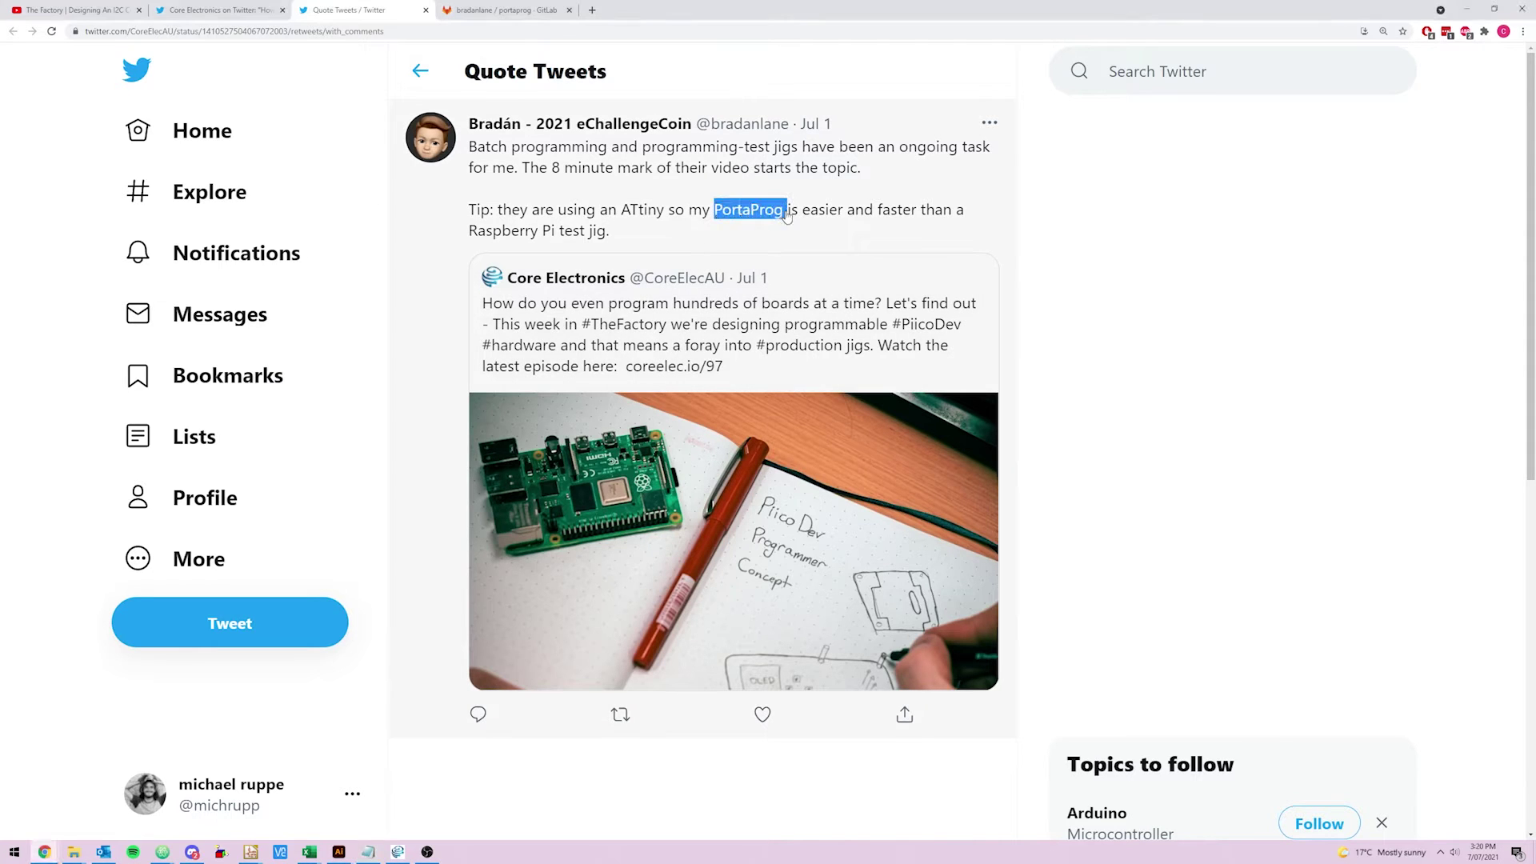
key("ctrl+Tab")
left_click_drag(1530, 160, 1532, 278)
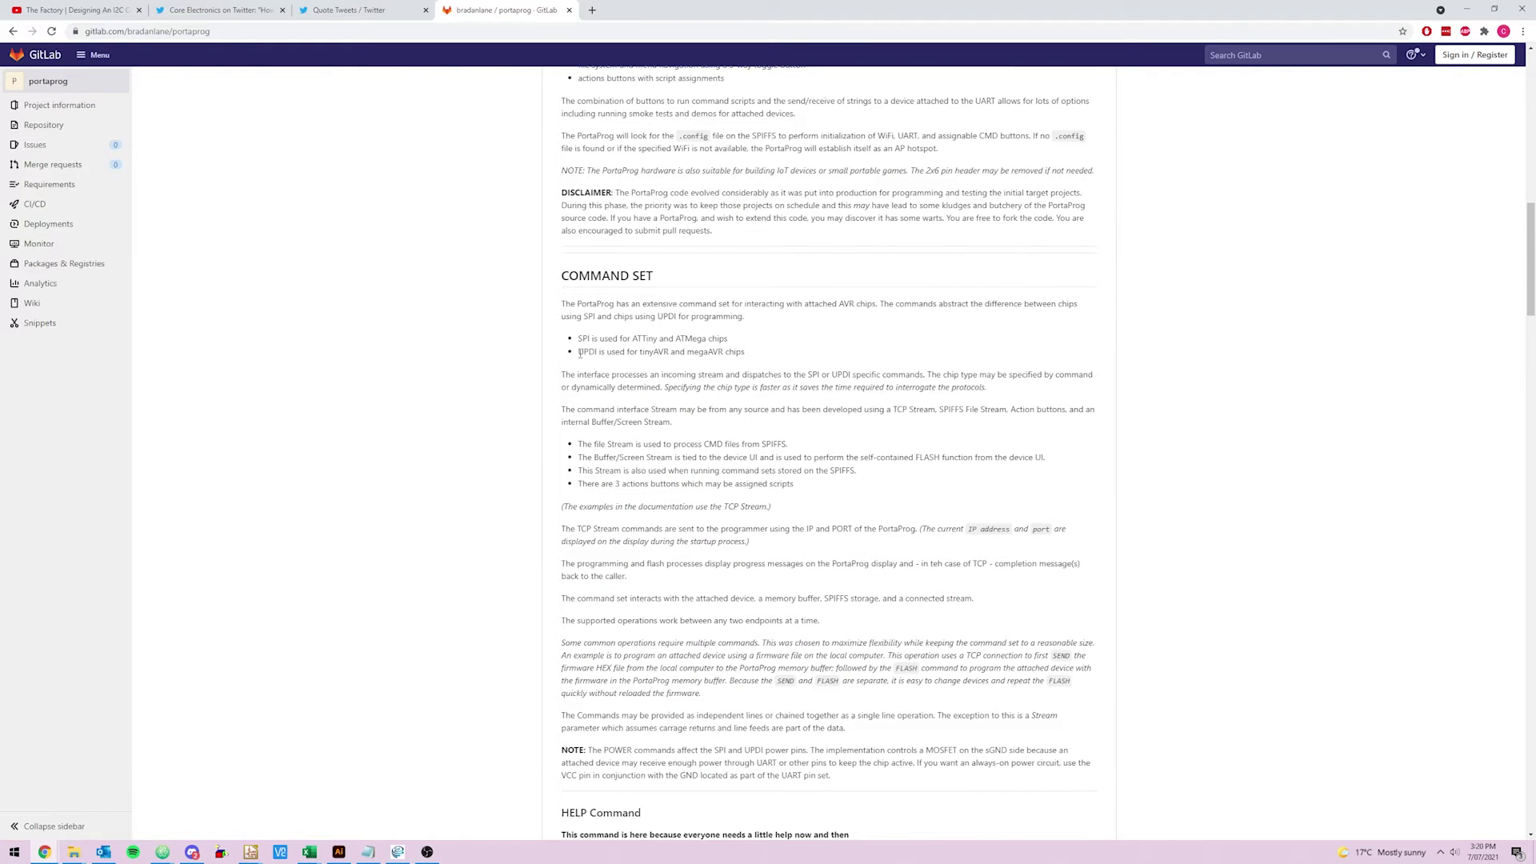
left_click_drag(580, 353, 596, 353)
scroll(578, 474, "down", 1)
left_click(715, 365)
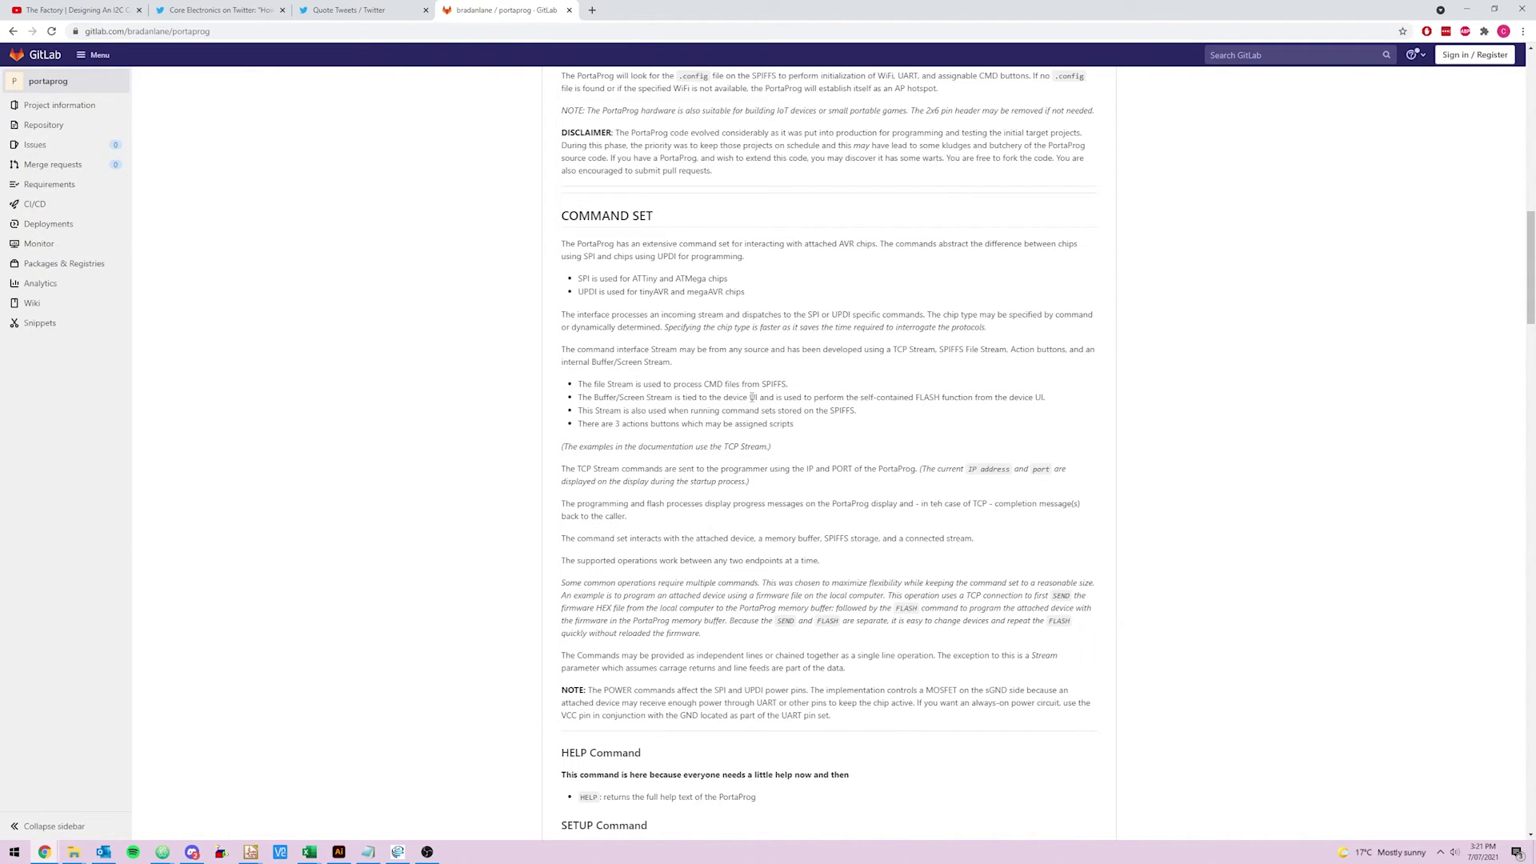
Open the portaprog repository's src folder in a new tab, view the README's introduction and board photos, and switch to the src tab.
scroll(752, 398, "down", 15)
left_click_drag(1533, 437, 1511, 88)
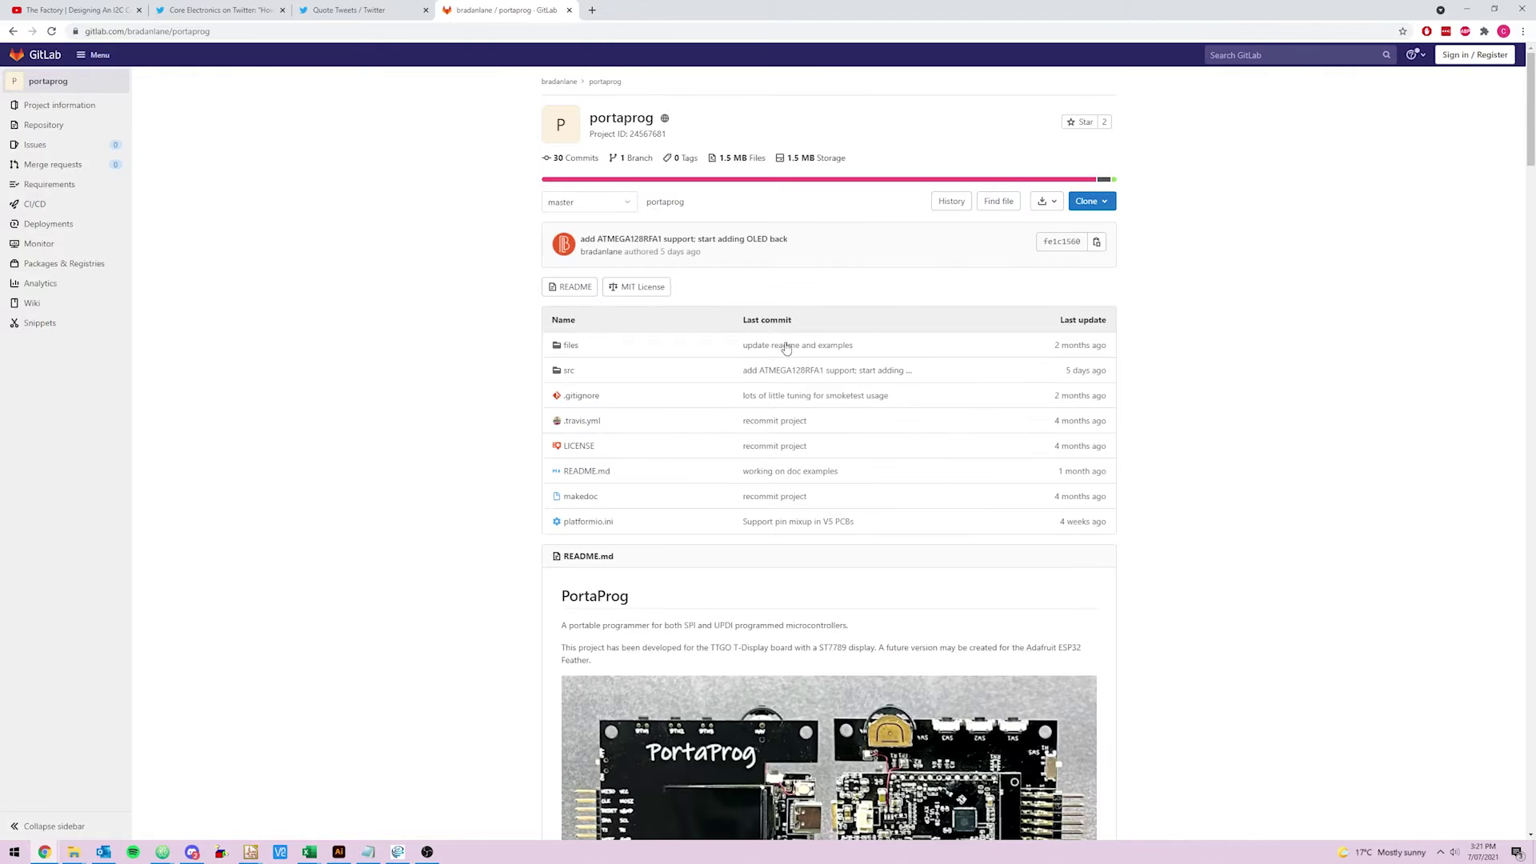
middle_click(574, 372)
scroll(852, 480, "down", 3)
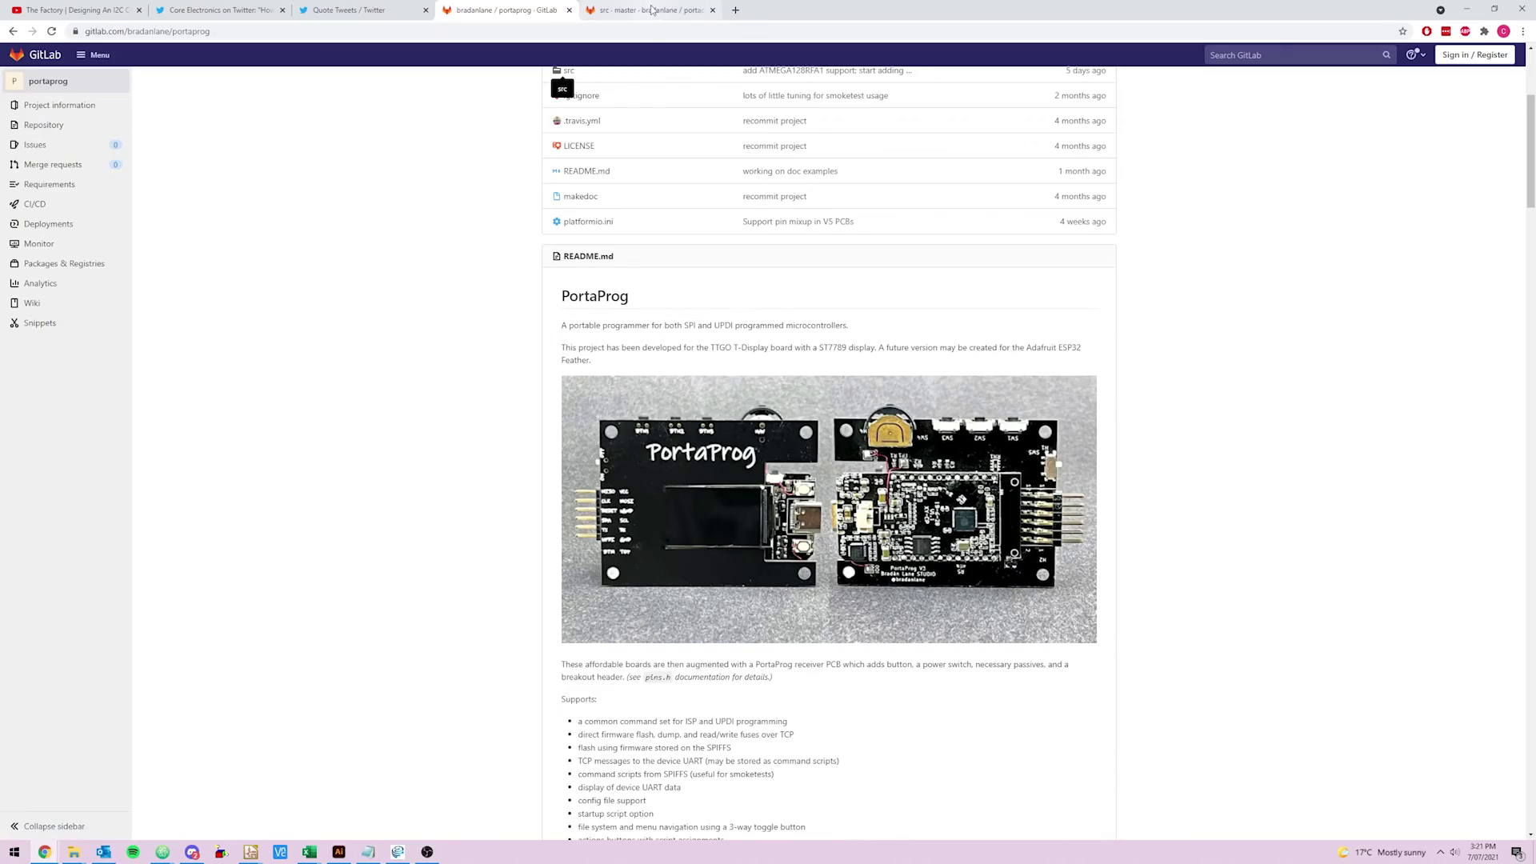
left_click(684, 16)
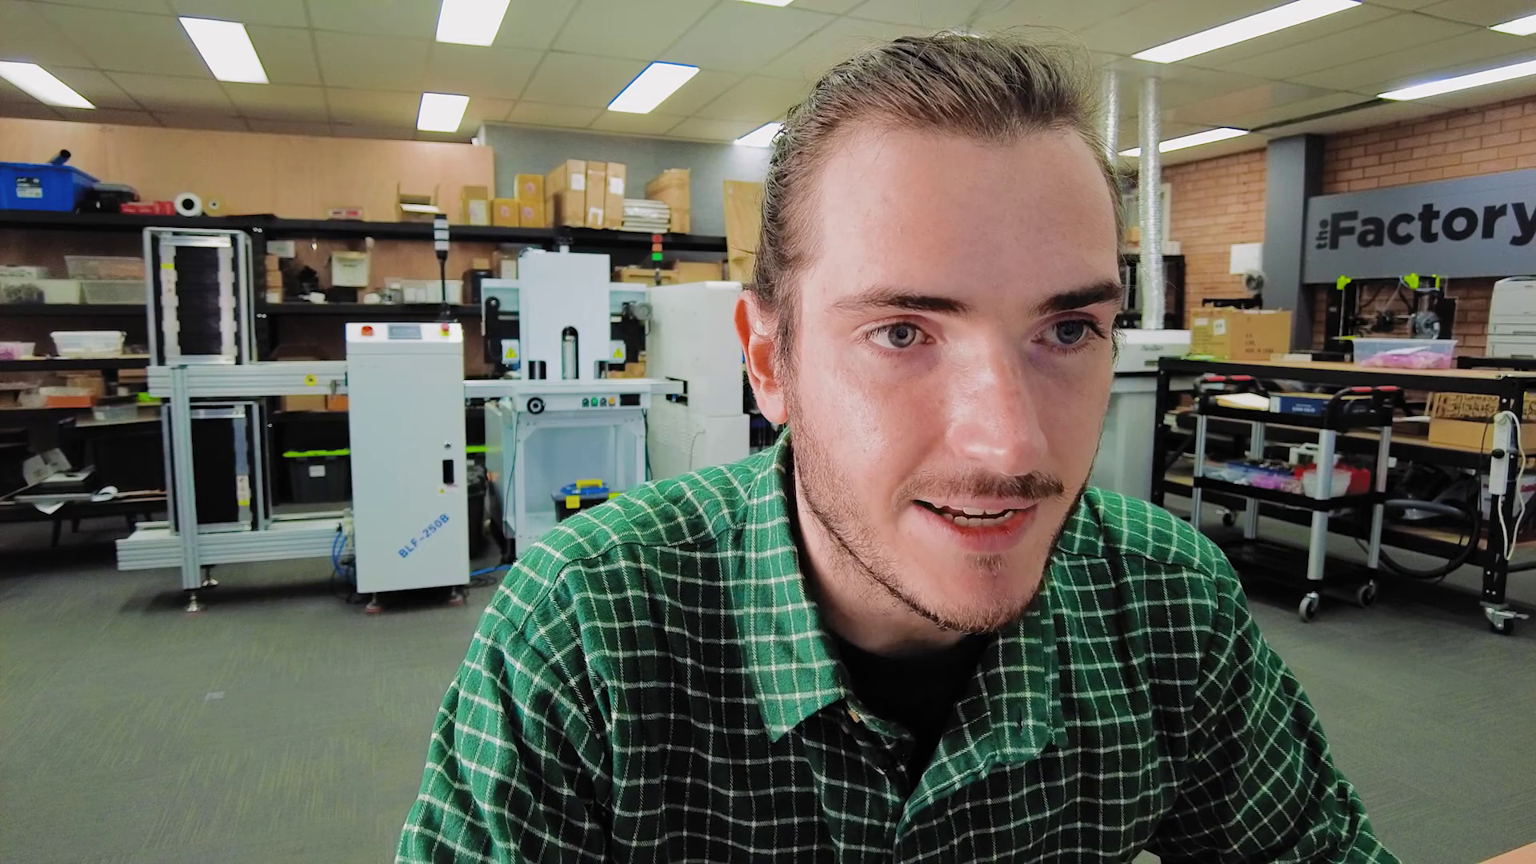